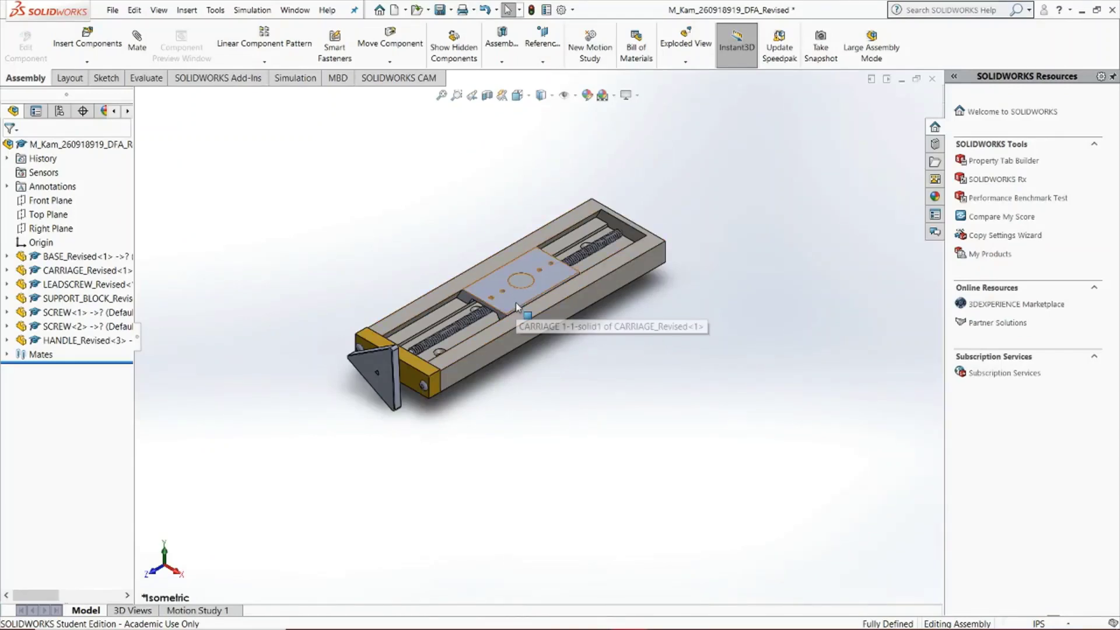
Step: Slide the initial assembly's carriage back and forth along its rails with Move Component
drag(517, 308, 508, 356)
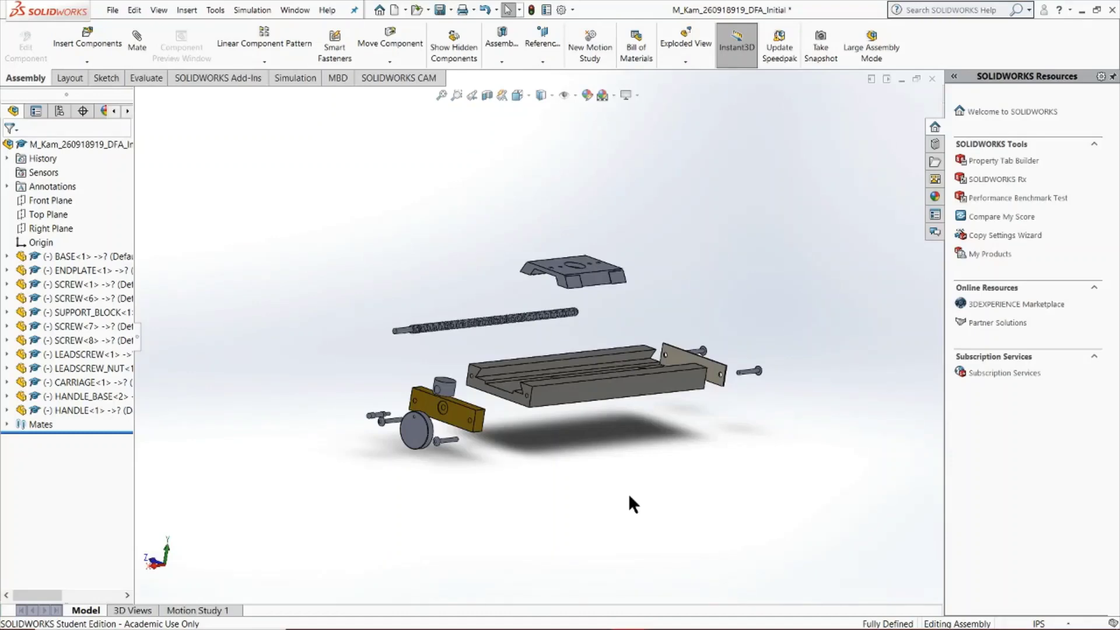
Step: Explode all initial components, including end plate, handle, support block and screws, along X in a Chain1 step
middle_drag(628, 493, 746, 495)
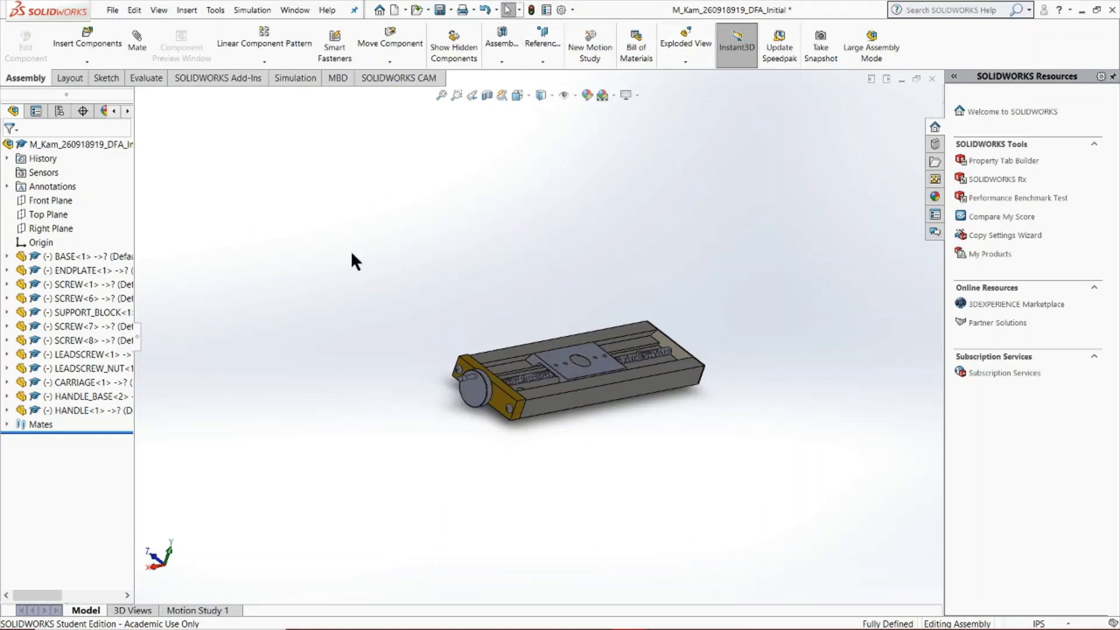
drag(351, 253, 792, 501)
click(687, 40)
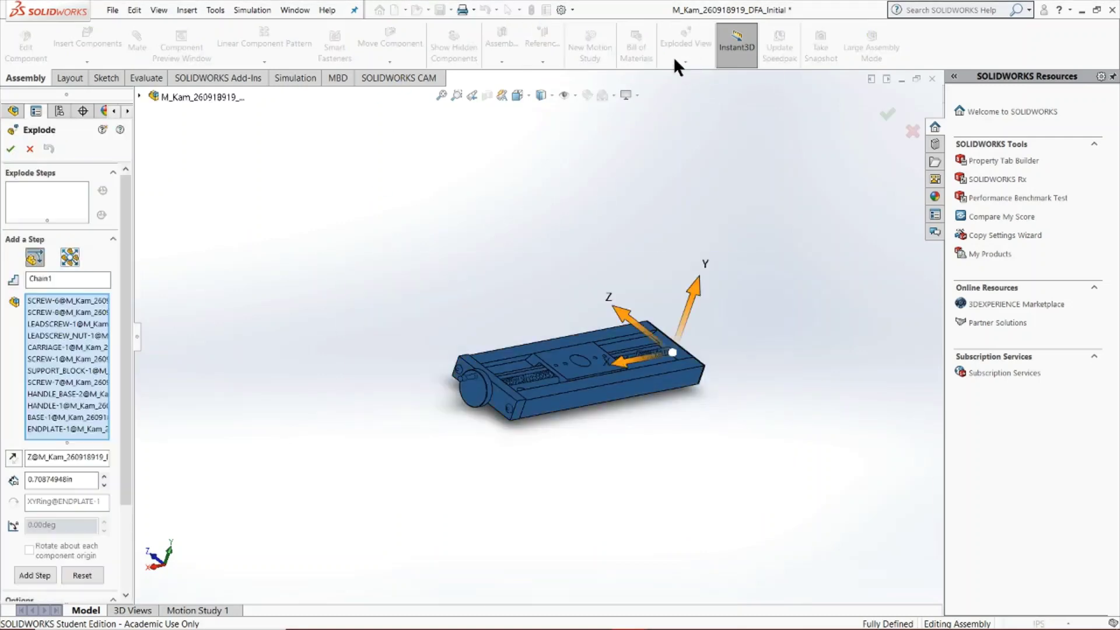
drag(624, 362, 592, 403)
click(10, 149)
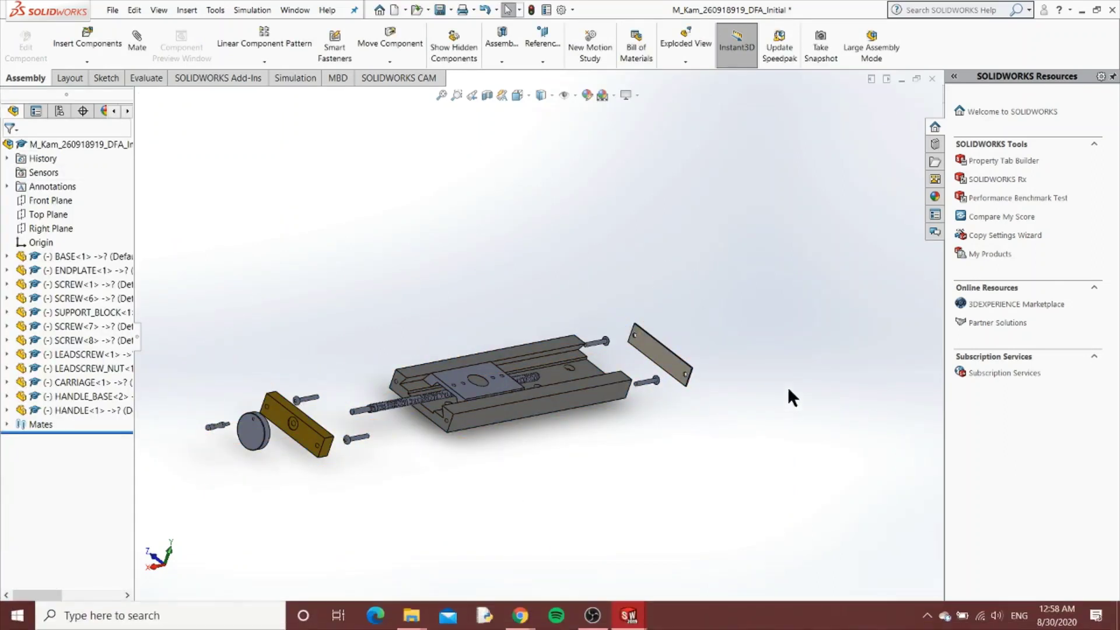
Step: Alternate between the DFA_Initial and DFA_Revised windows, orbiting each exploded model to compare them
click(630, 618)
click(581, 558)
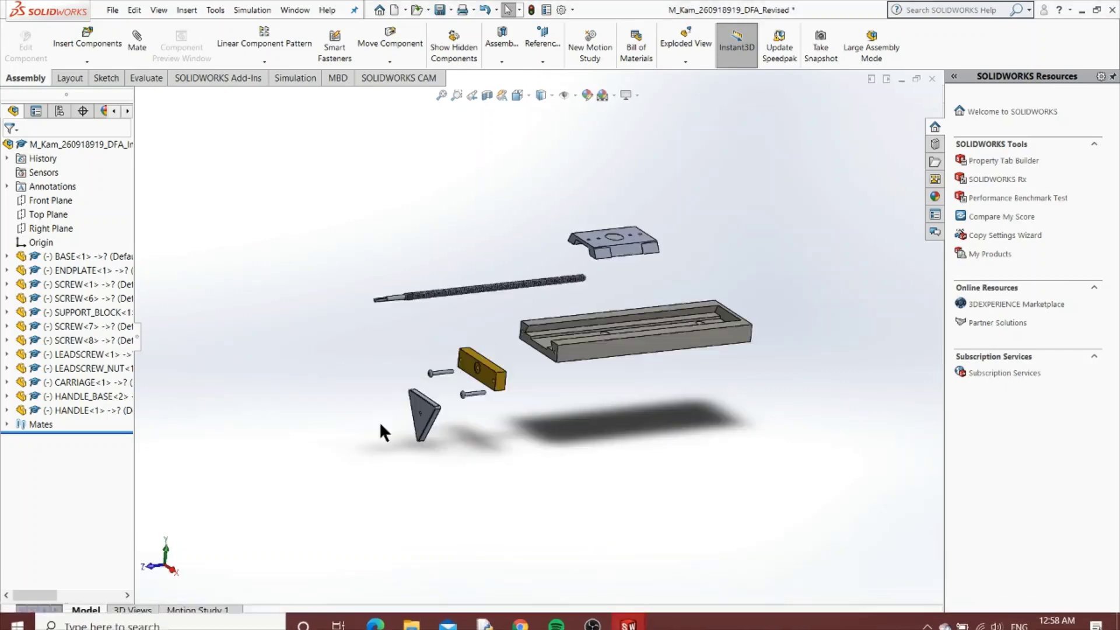
click(694, 537)
middle_drag(694, 537, 567, 384)
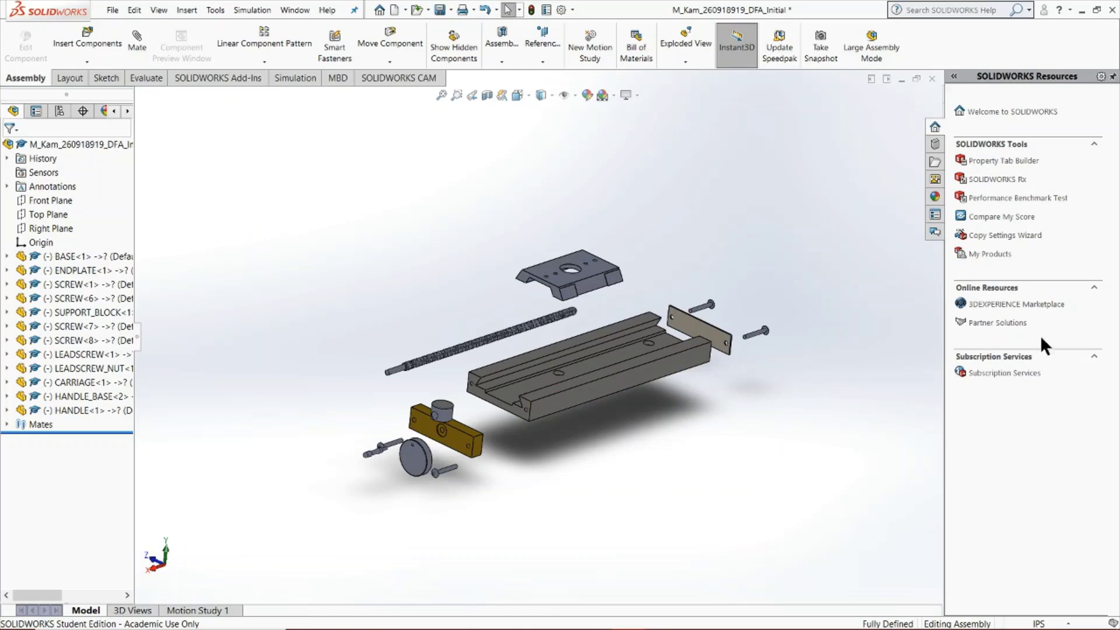
middle_drag(589, 186, 568, 234)
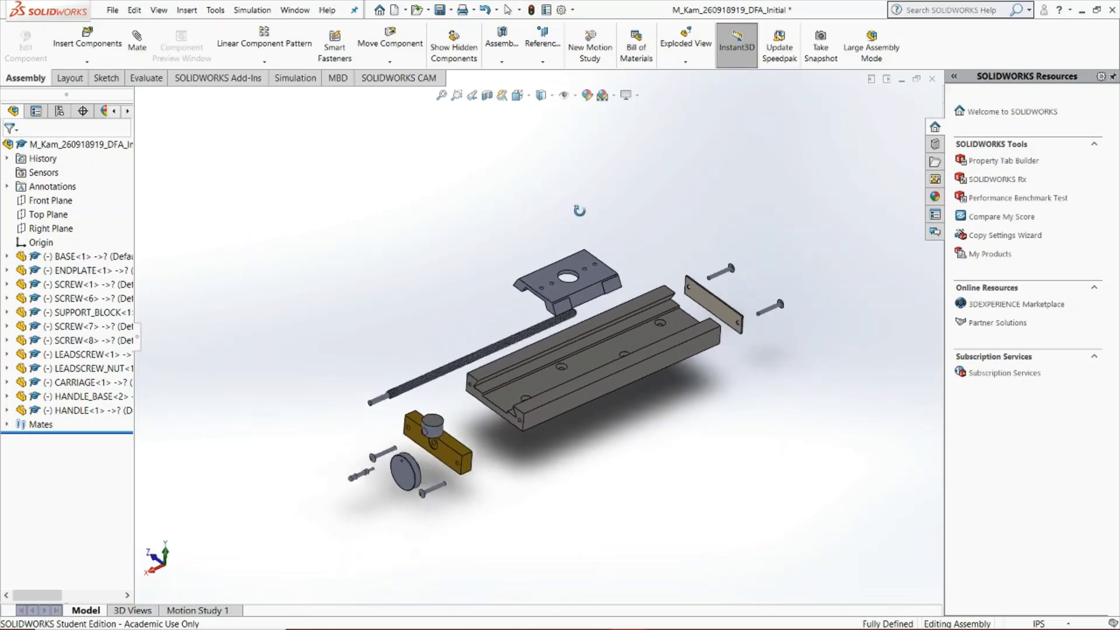
mouse_move(583, 207)
middle_down()
mouse_move(452, 234)
mouse_move(580, 229)
middle_up()
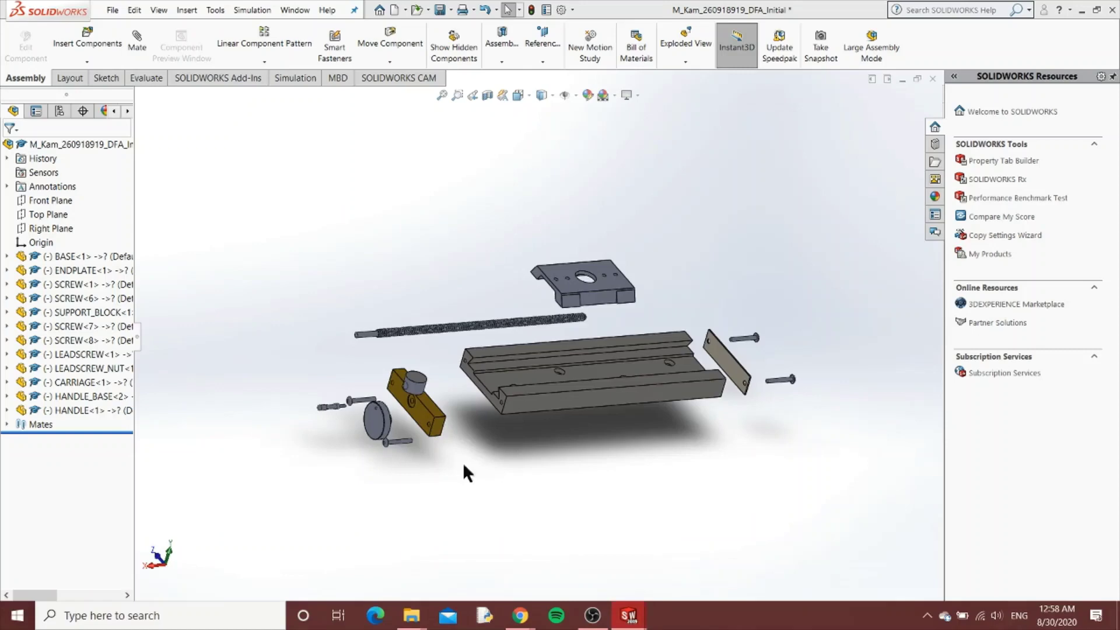
key(ctrl+Tab)
middle_drag(650, 275, 695, 290)
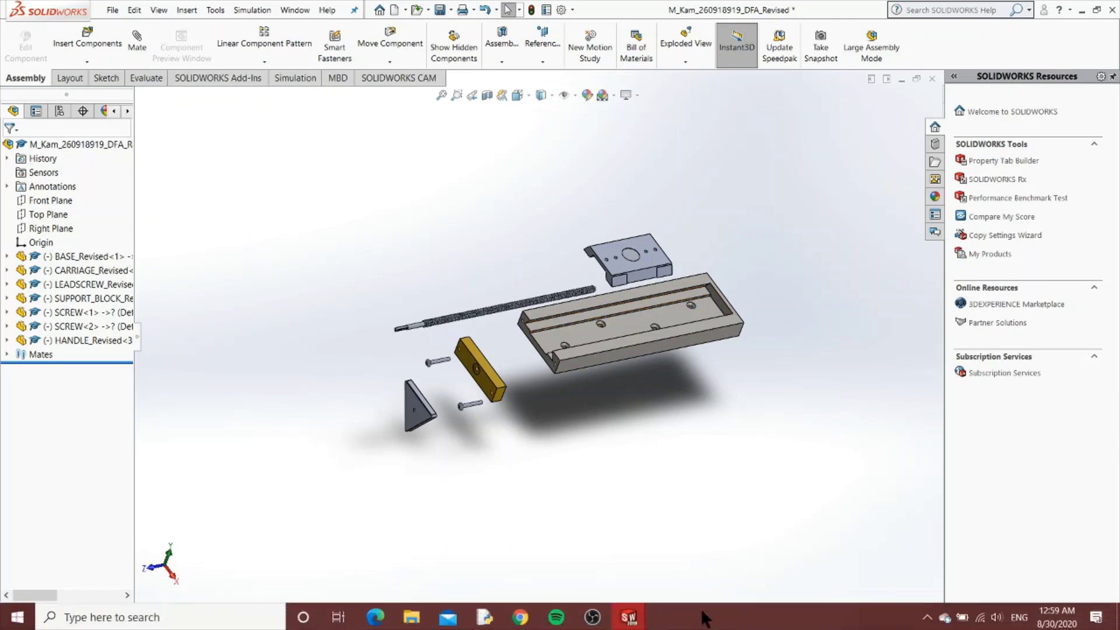
Step: Compare both exploded assemblies, orbiting the initial one to side, top-down, frontal and oblique views
mouse_move(628, 615)
click(671, 559)
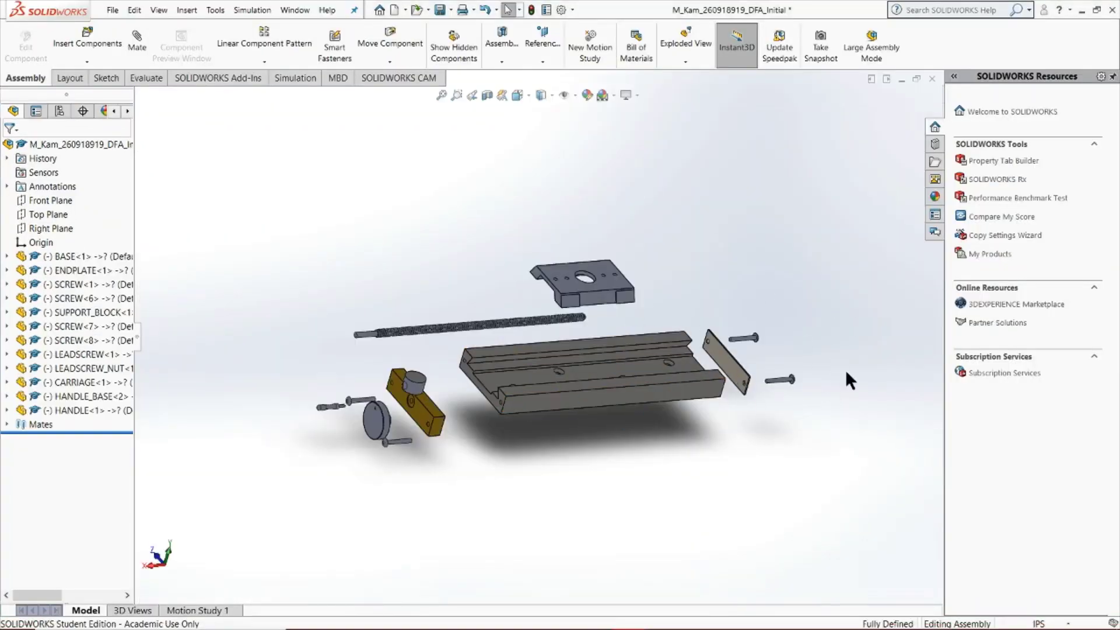
middle_drag(846, 369, 773, 302)
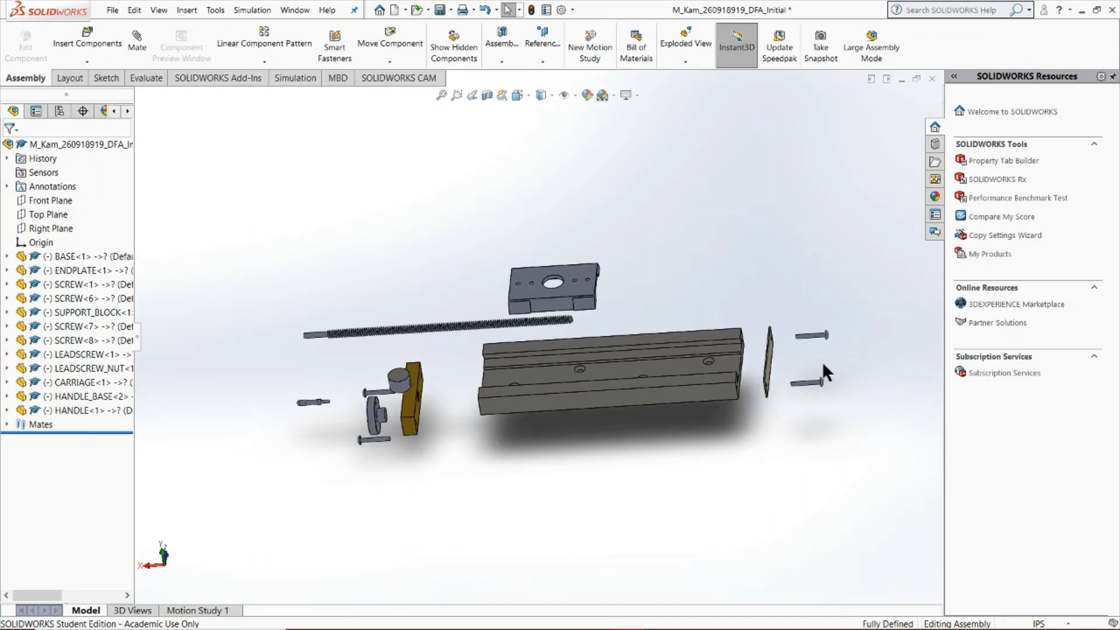
middle_drag(838, 330, 729, 478)
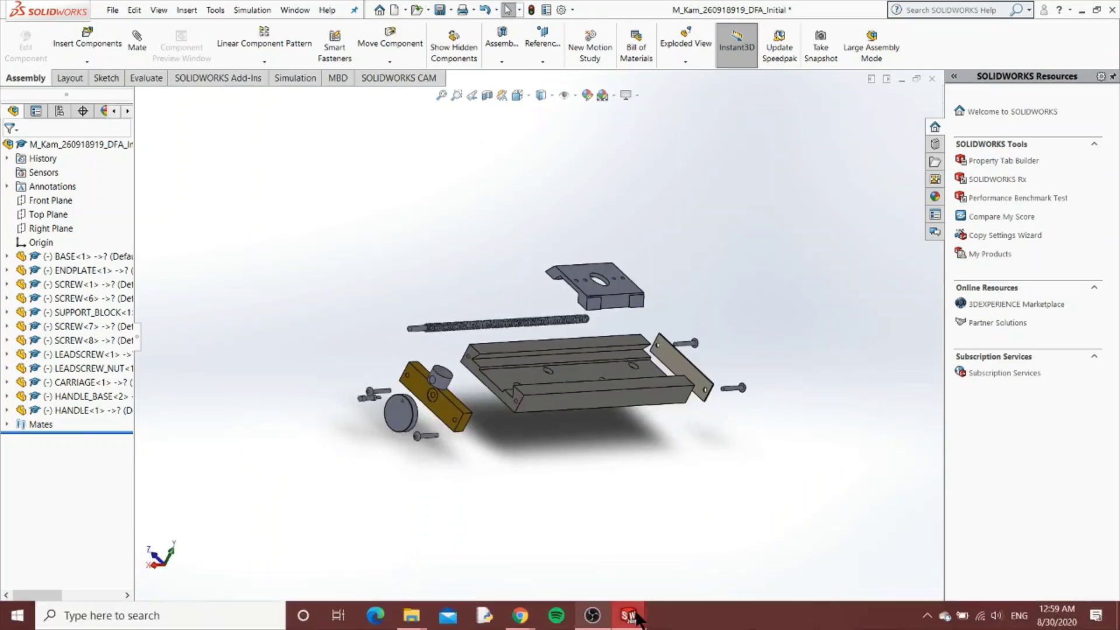
mouse_move(639, 619)
click(569, 572)
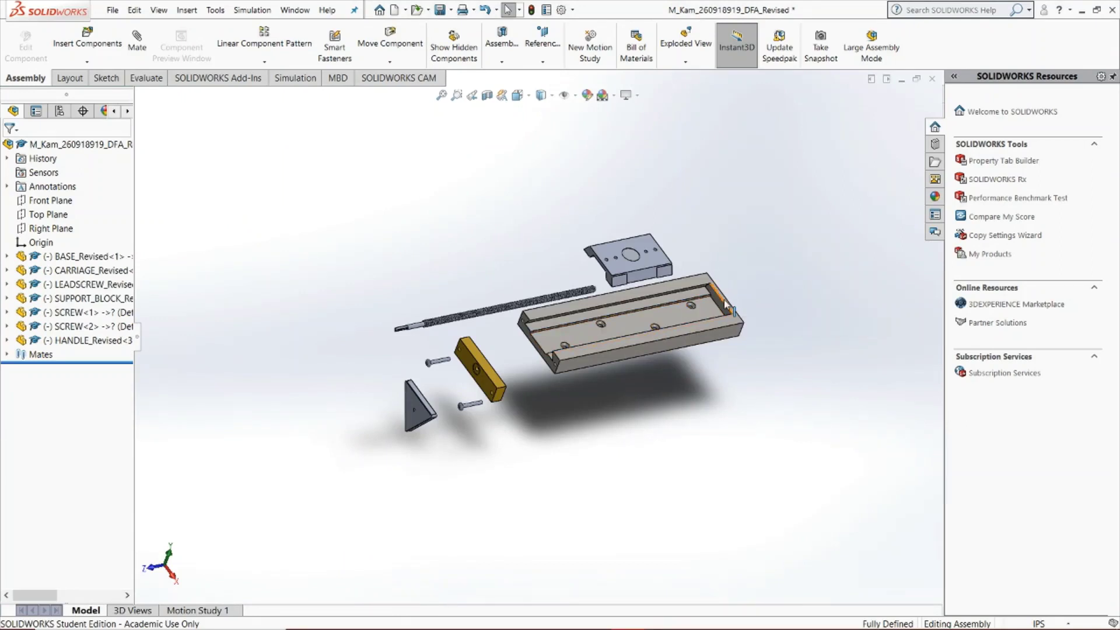
key(ctrl+Tab)
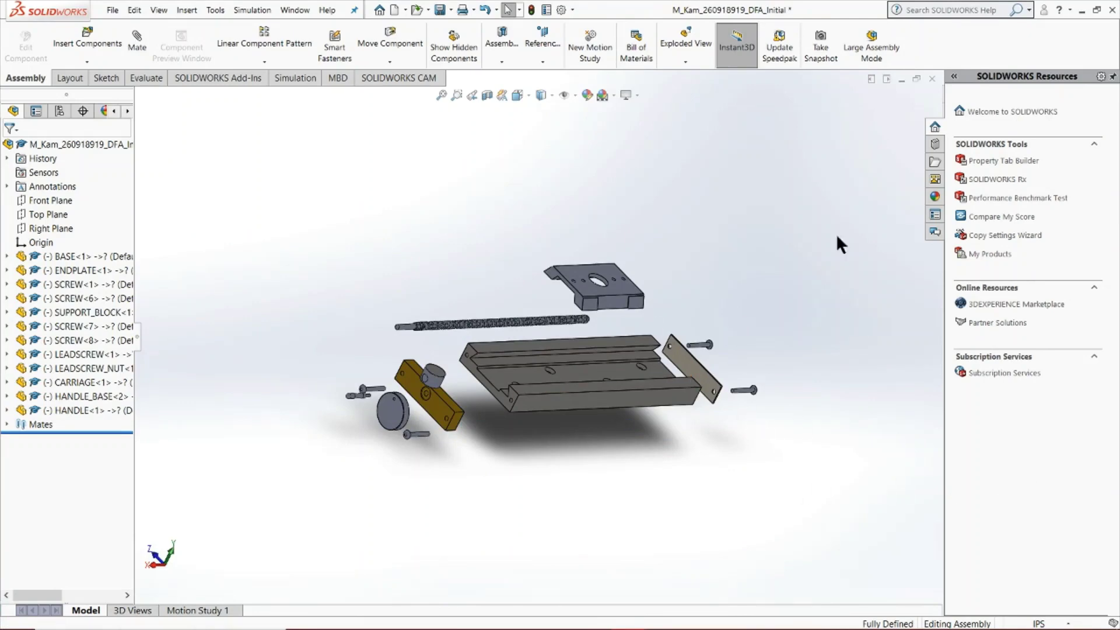
middle_drag(785, 231, 328, 404)
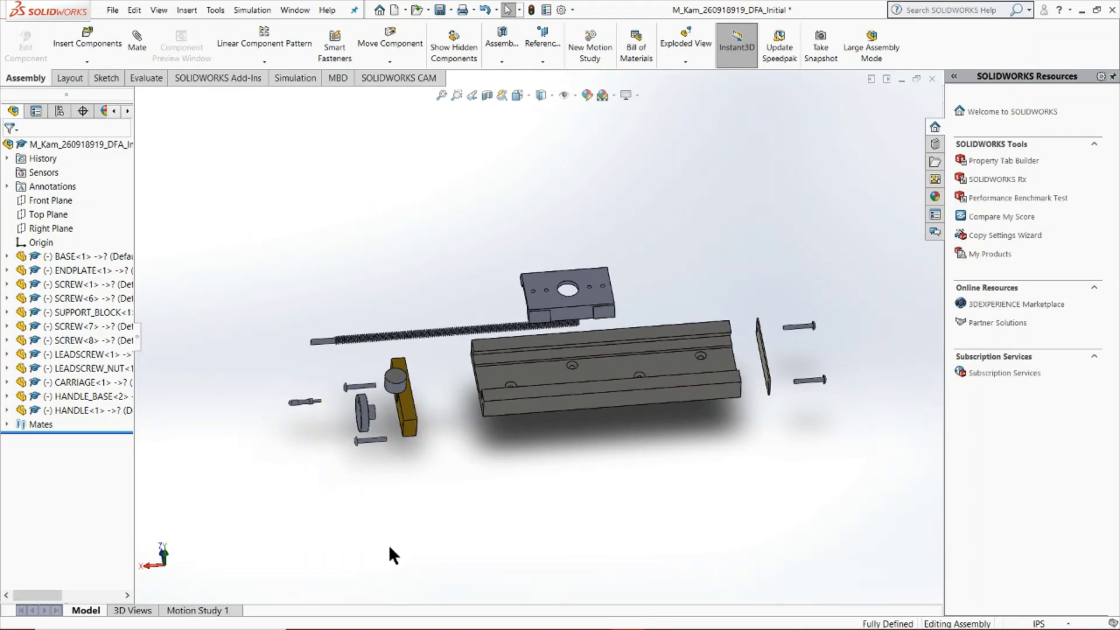
middle_drag(388, 544, 481, 502)
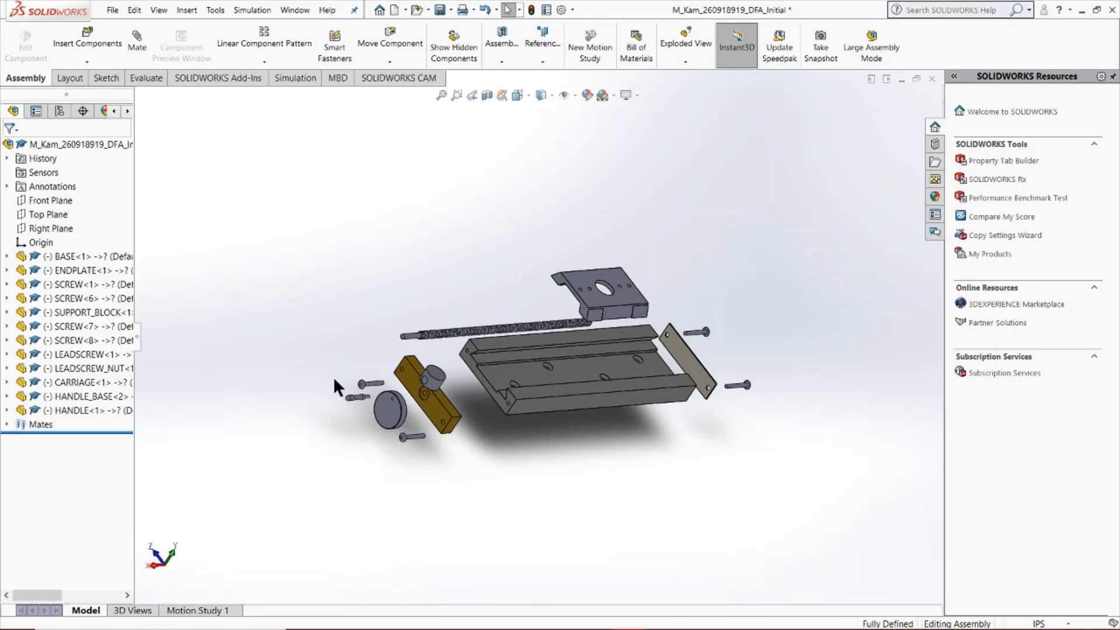
Step: Turn the initial exploded assembly to a flatter front view, then return to DFA_Revised
middle_drag(331, 380, 408, 373)
mouse_move(607, 623)
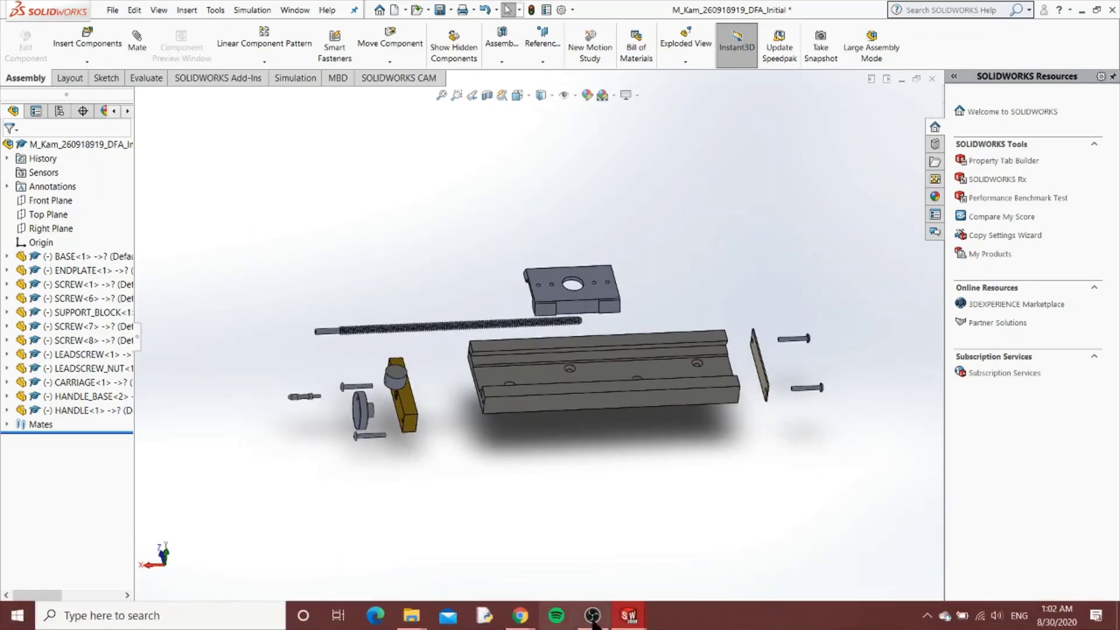
click(567, 557)
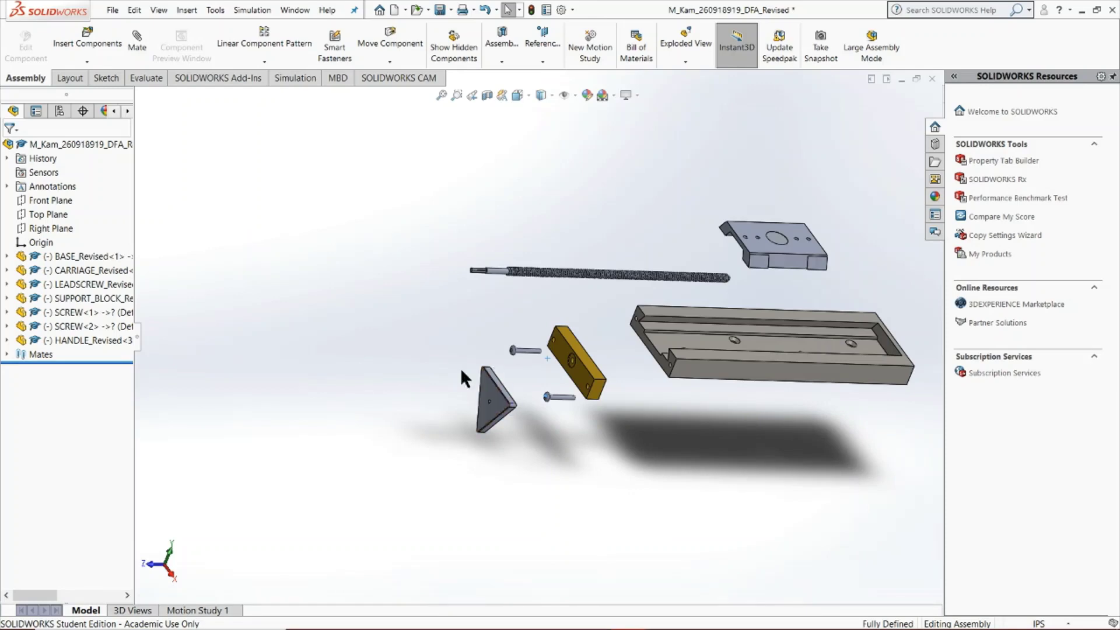
Step: Rotate the revised triangular handle plate on its carriage mount, then return to DFA_Initial
scroll(508, 397, down, 5)
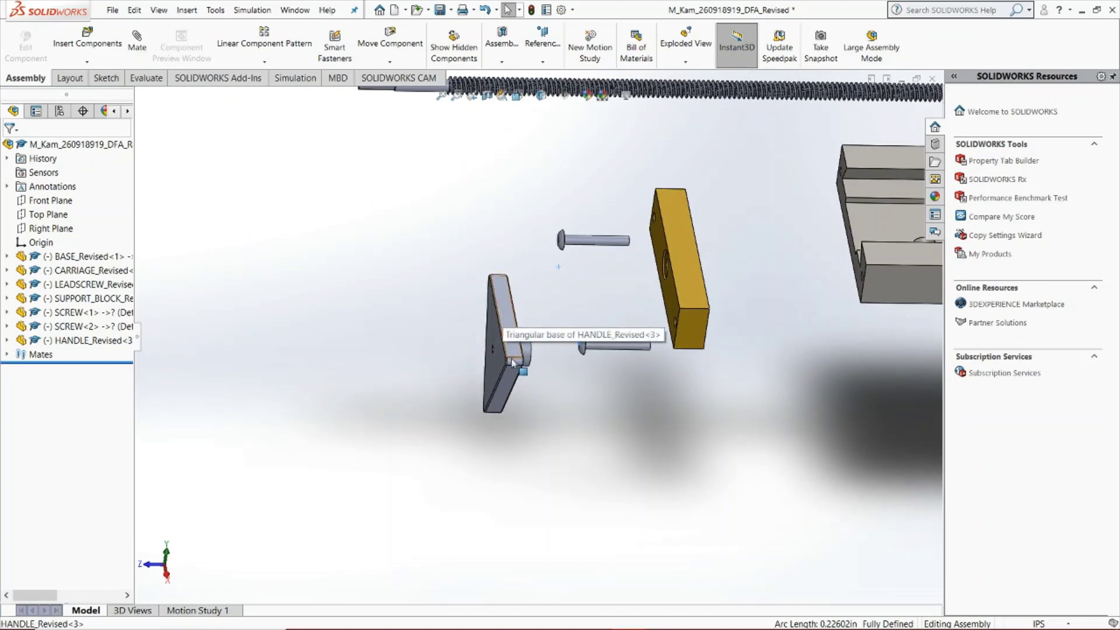
click(513, 291)
click(495, 216)
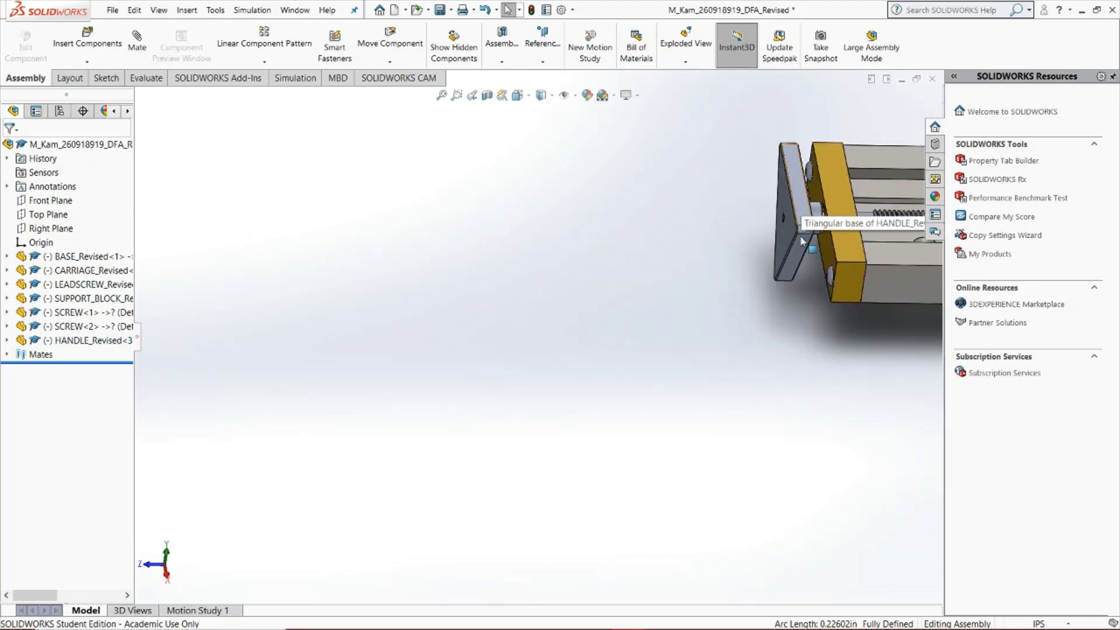
click(814, 220)
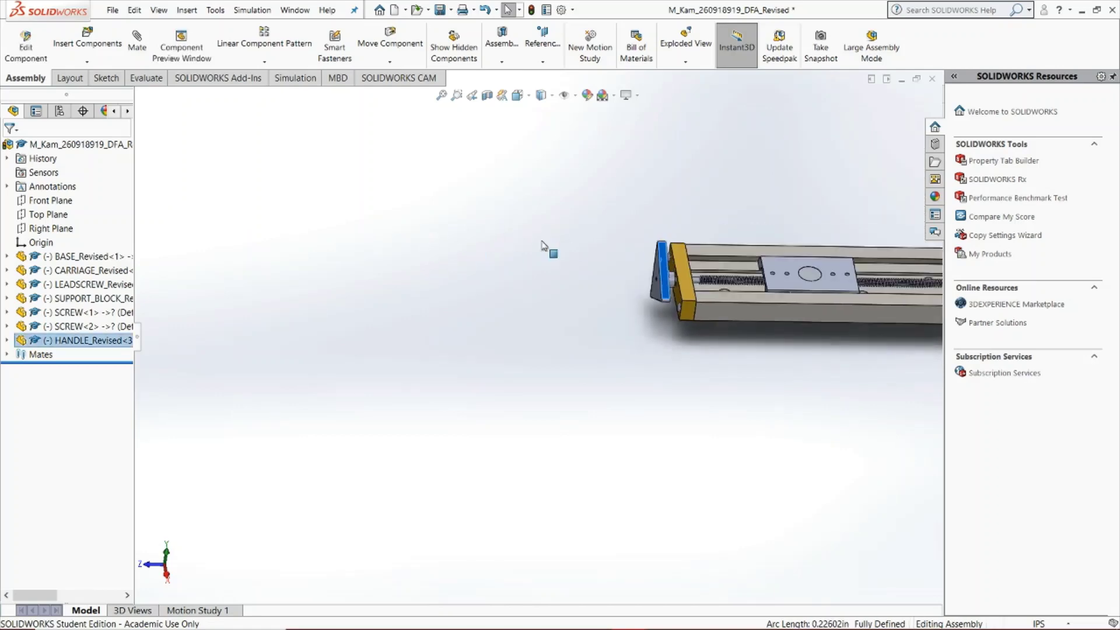
drag(541, 245, 627, 286)
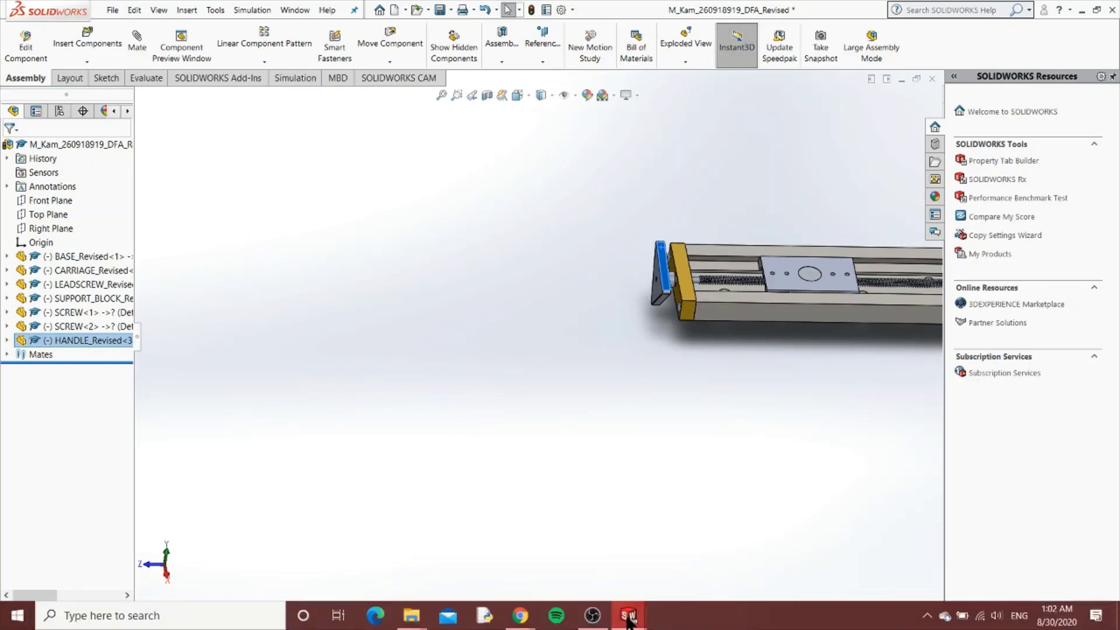
mouse_move(628, 615)
click(688, 514)
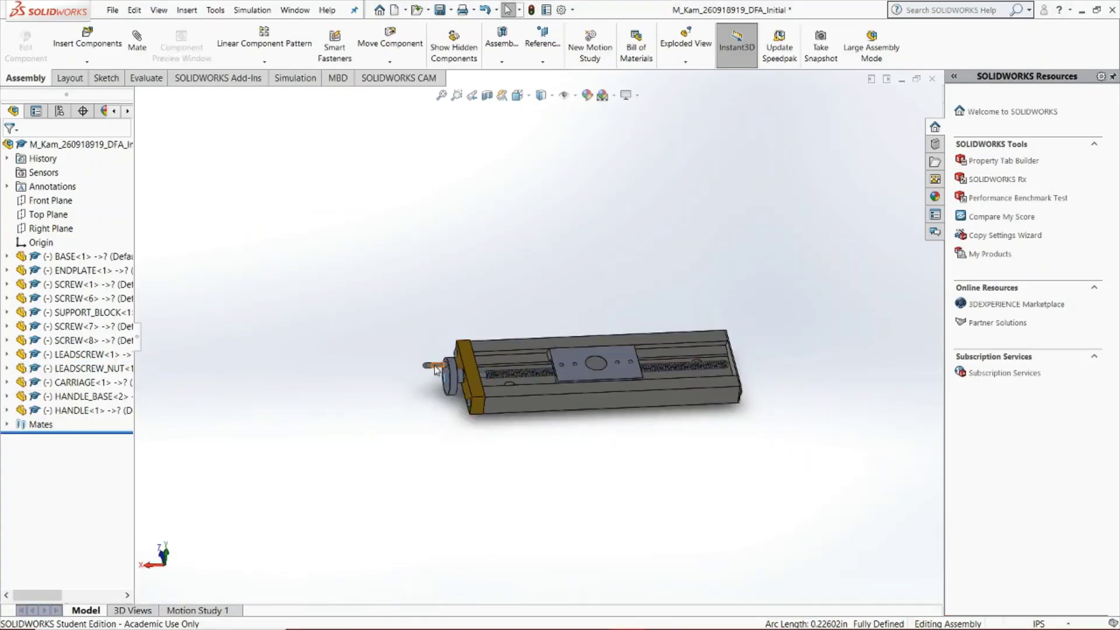
Step: Turn the initial assembly's handle around the leadscrew
drag(433, 370, 413, 379)
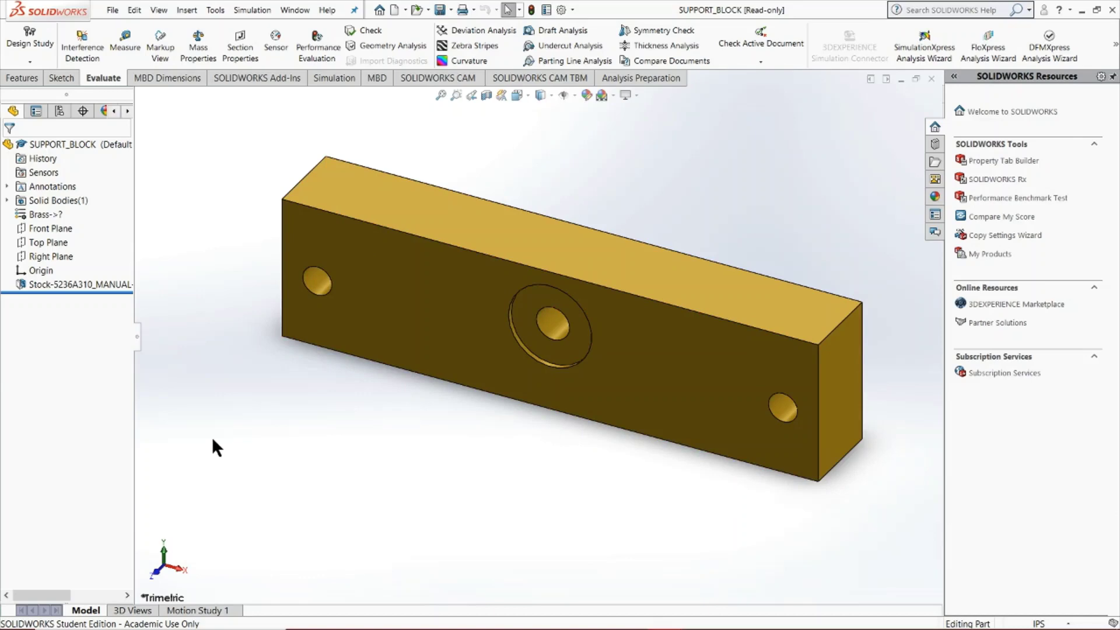
Step: Compare the bottom edge lengths of the original and revised support blocks
click(394, 372)
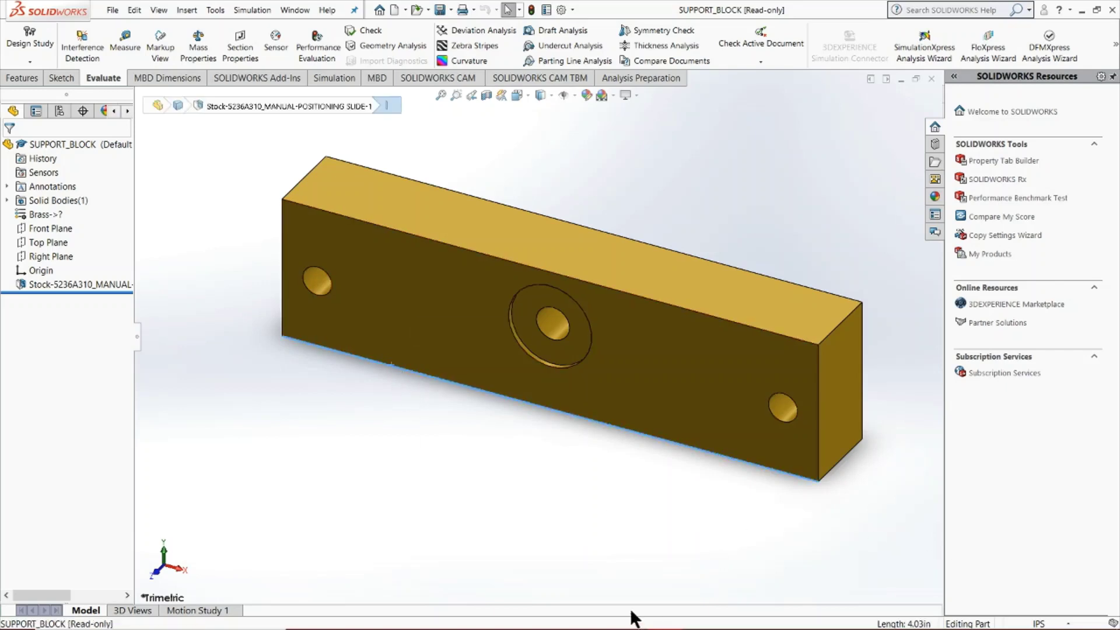
mouse_move(664, 616)
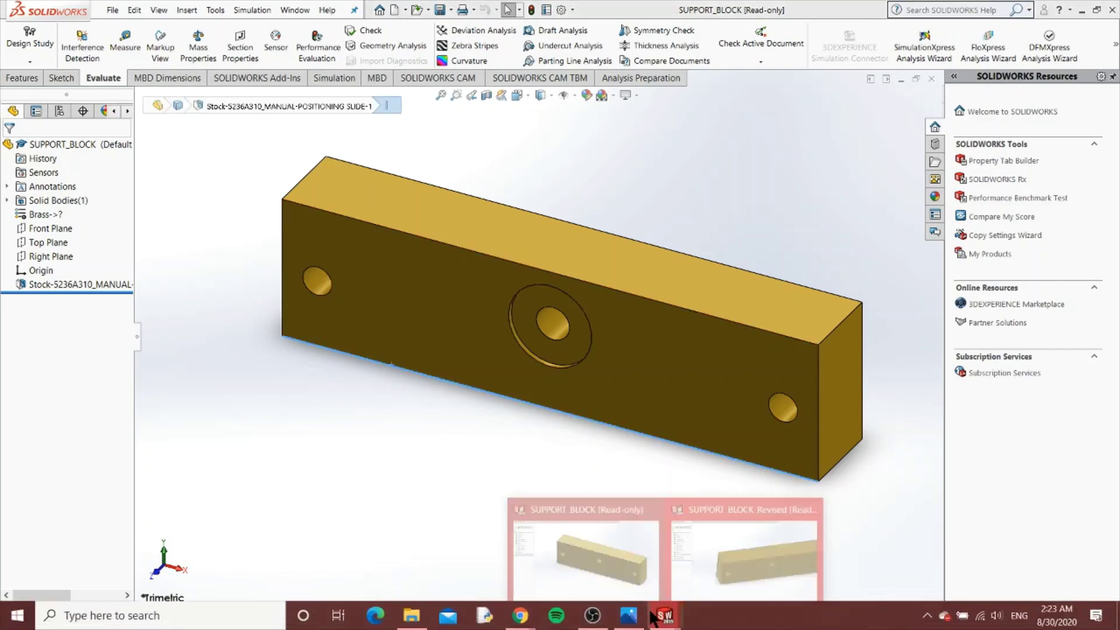
click(700, 555)
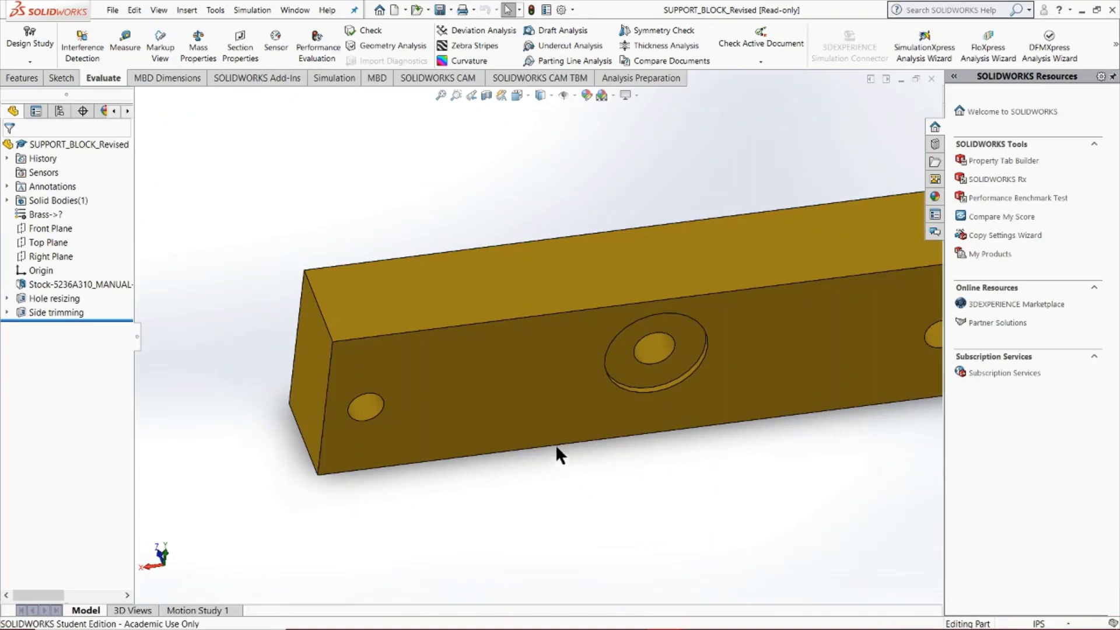
click(556, 448)
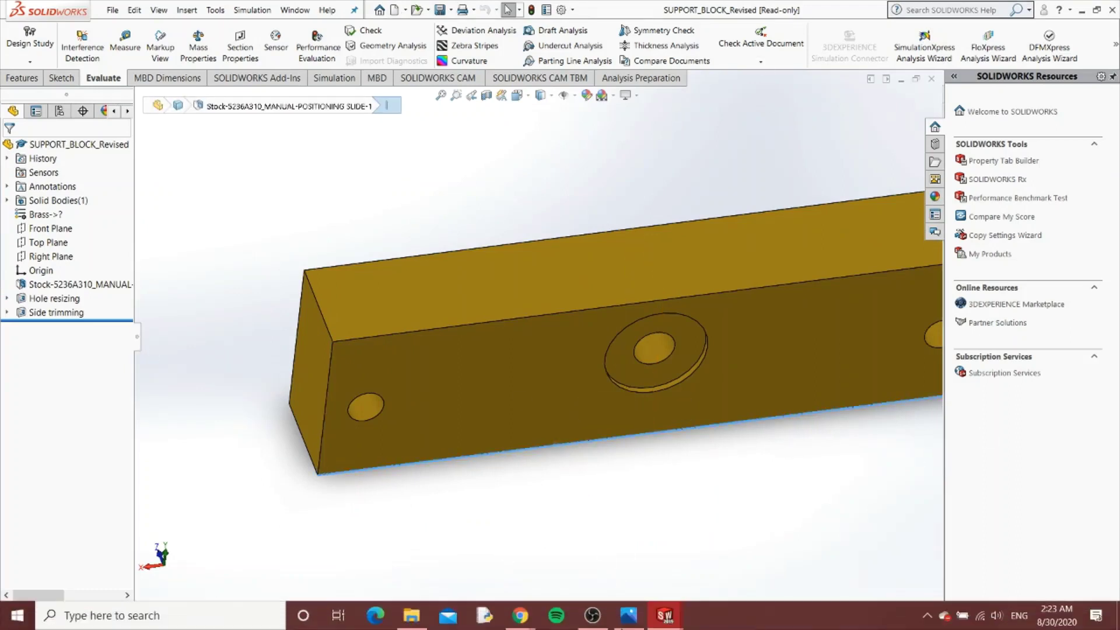
mouse_move(664, 616)
click(638, 583)
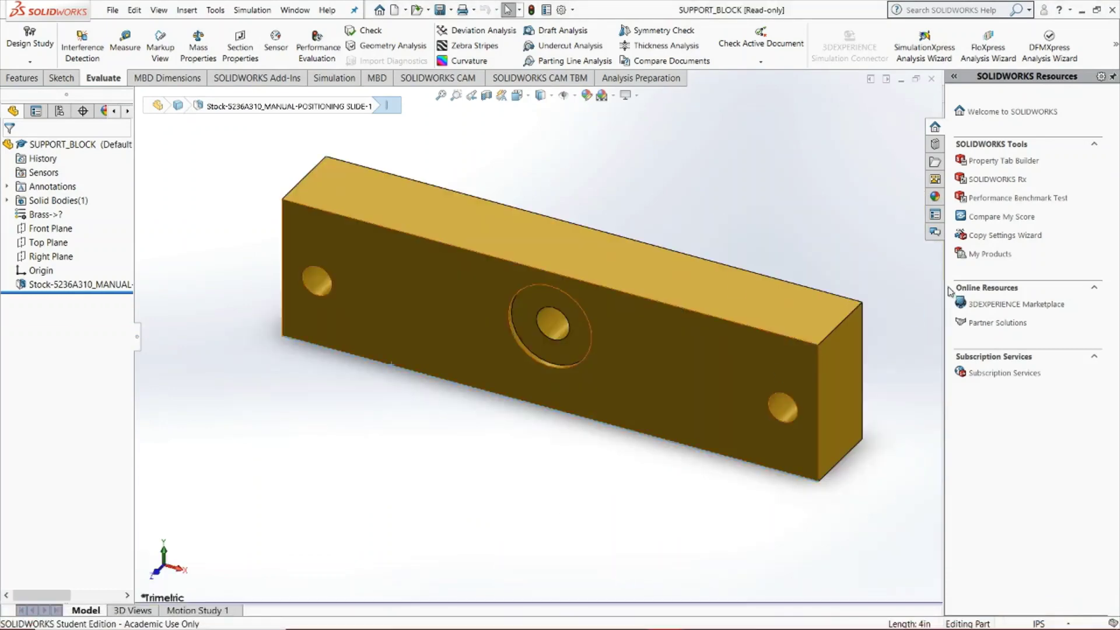
Step: Turn the original block to face front and inspect the revised block's end close up
middle_drag(587, 269, 505, 221)
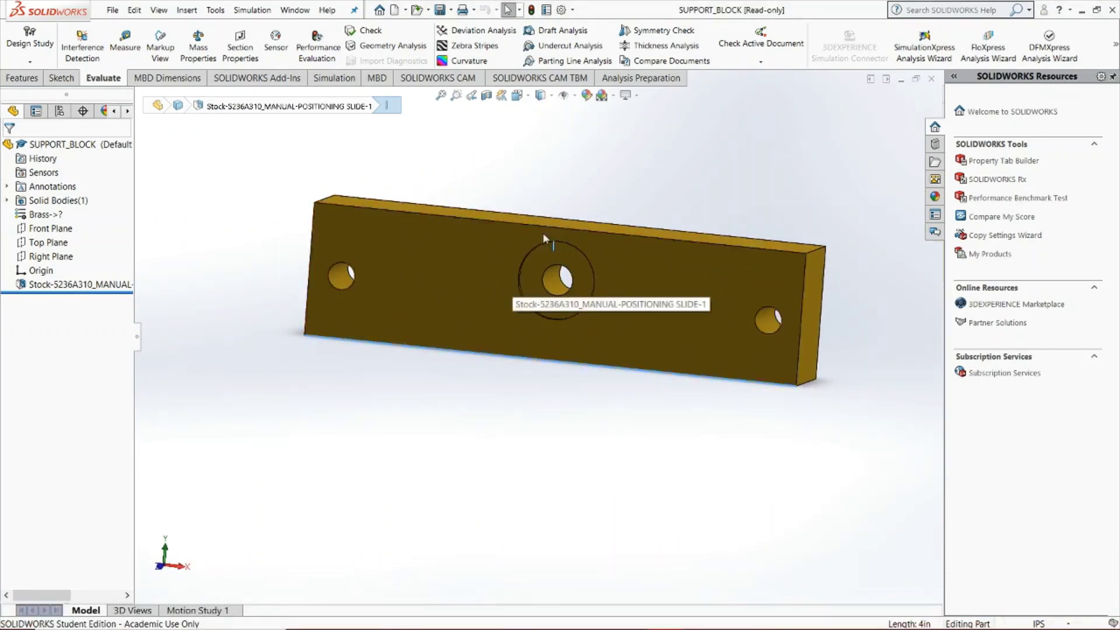
mouse_move(665, 617)
click(751, 574)
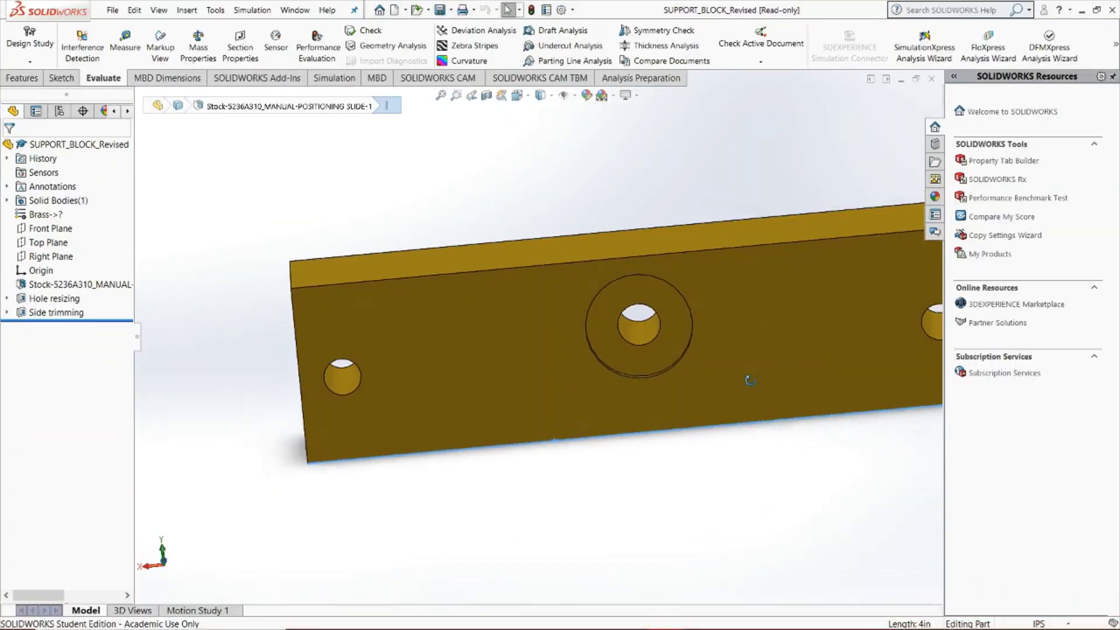
scroll(385, 322, up, 3)
scroll(384, 322, up, 1)
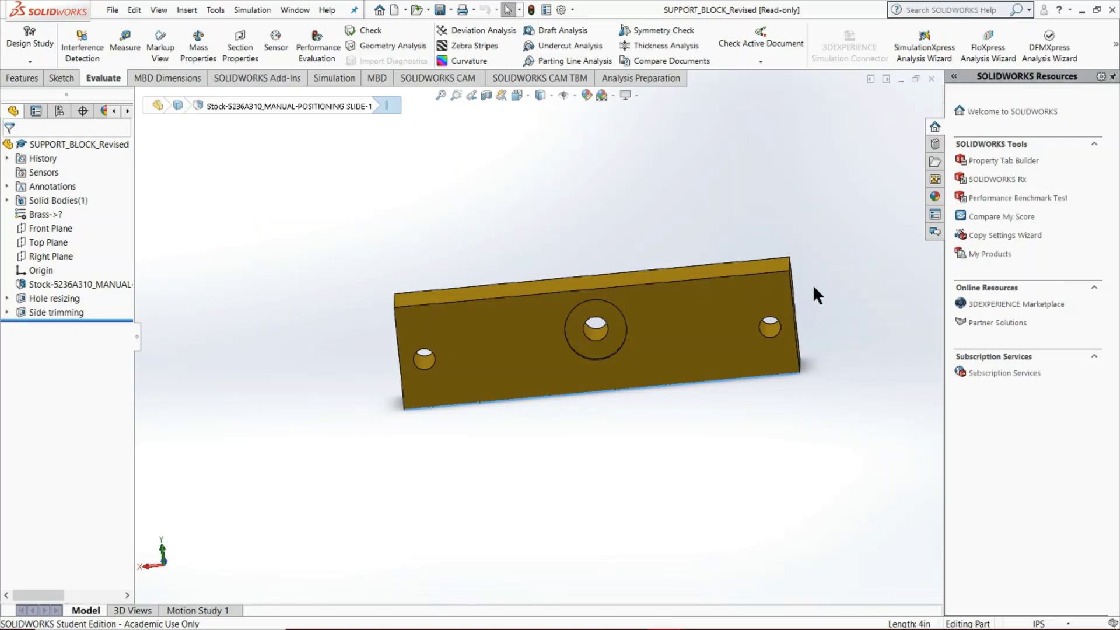
scroll(690, 237, down, 3)
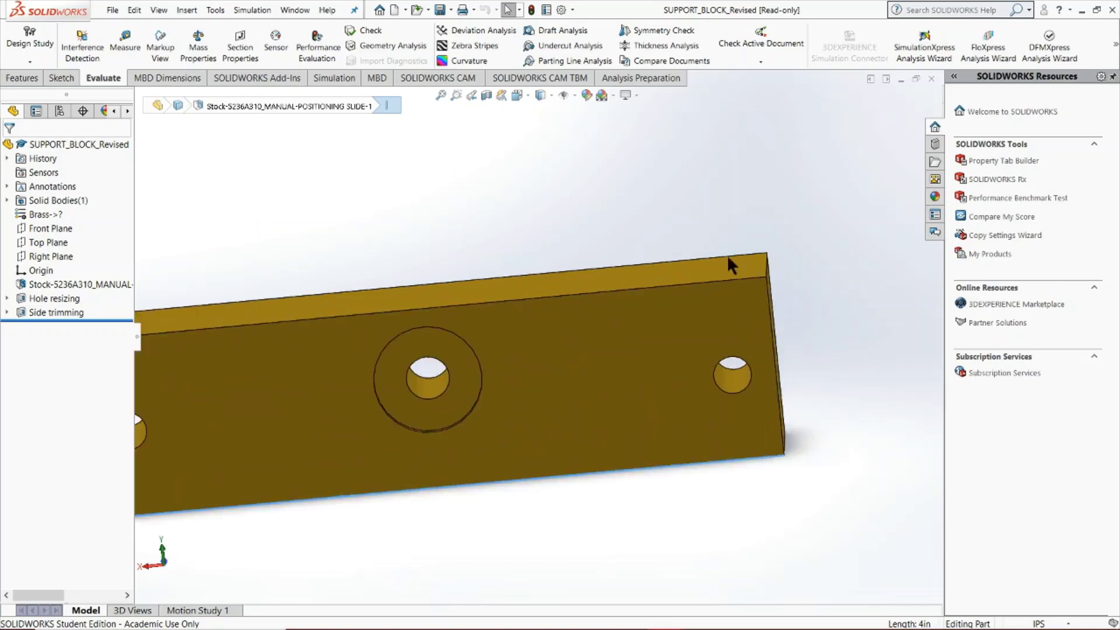
ctrl+middle_drag(718, 254, 525, 265)
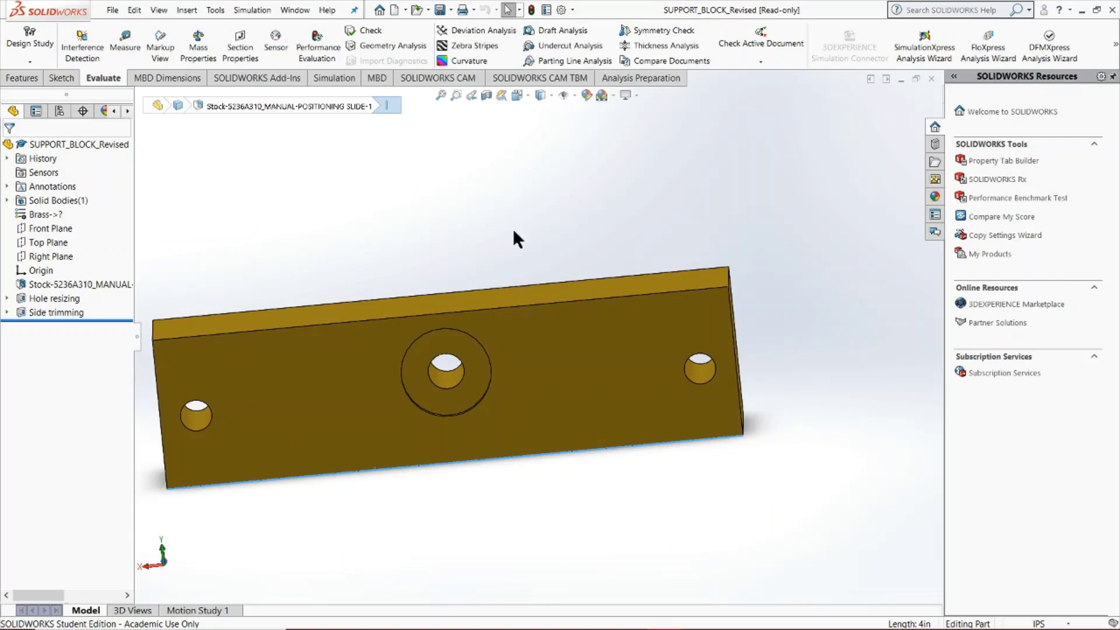
key(Left)
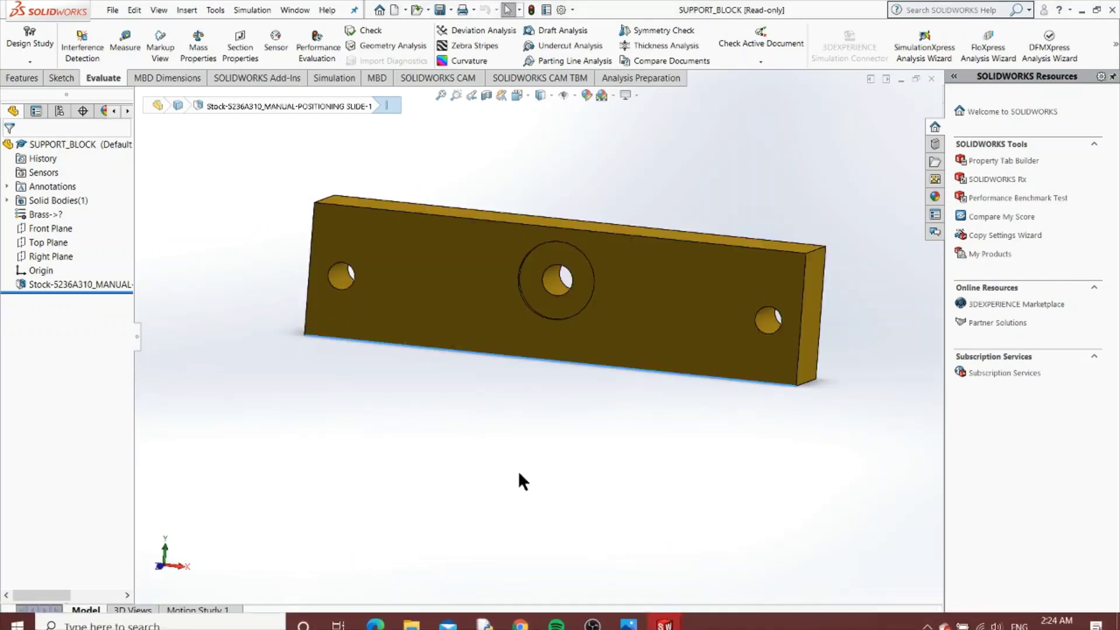
Step: Measure the original block's centre hole diameter and its 0.625in counterbore outer diameter
middle_drag(518, 470, 720, 363)
scroll(671, 245, down, 5)
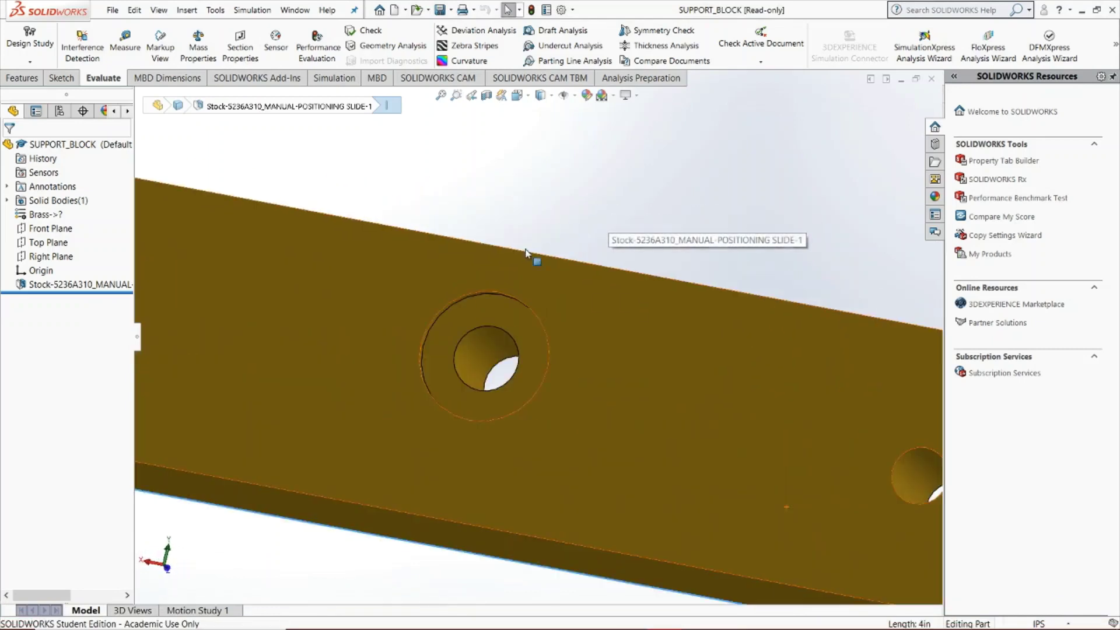
click(534, 310)
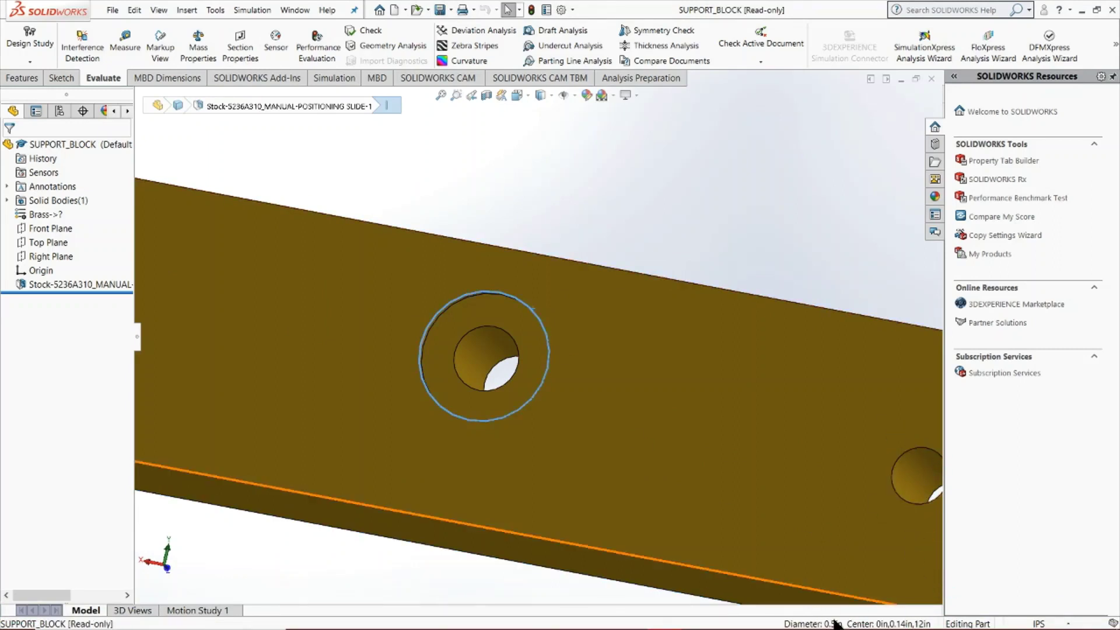
middle_drag(760, 202, 839, 381)
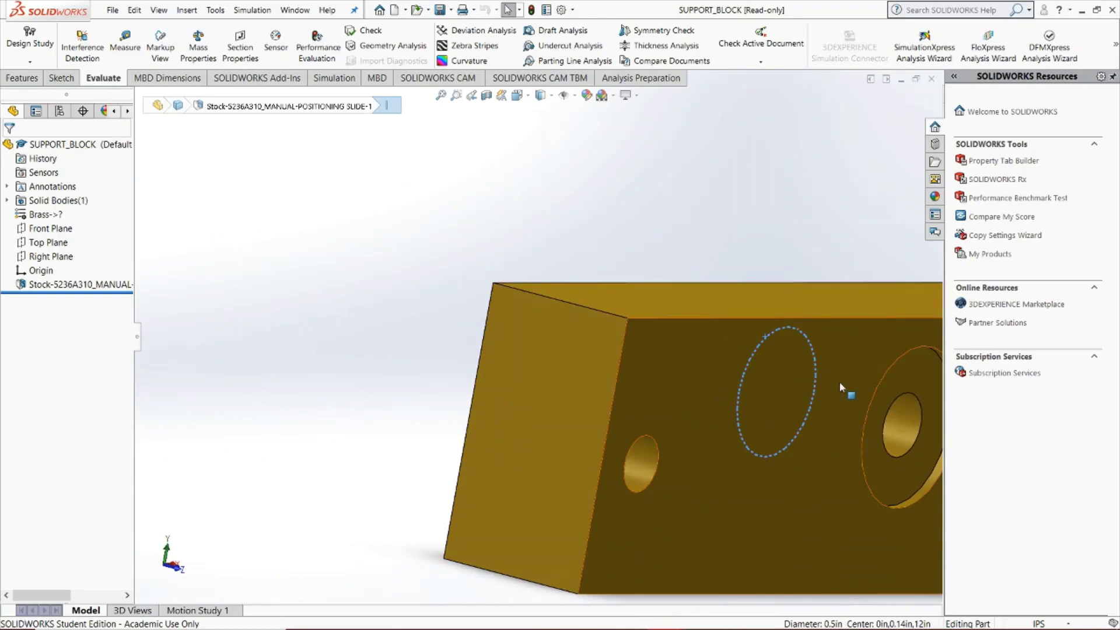
click(865, 413)
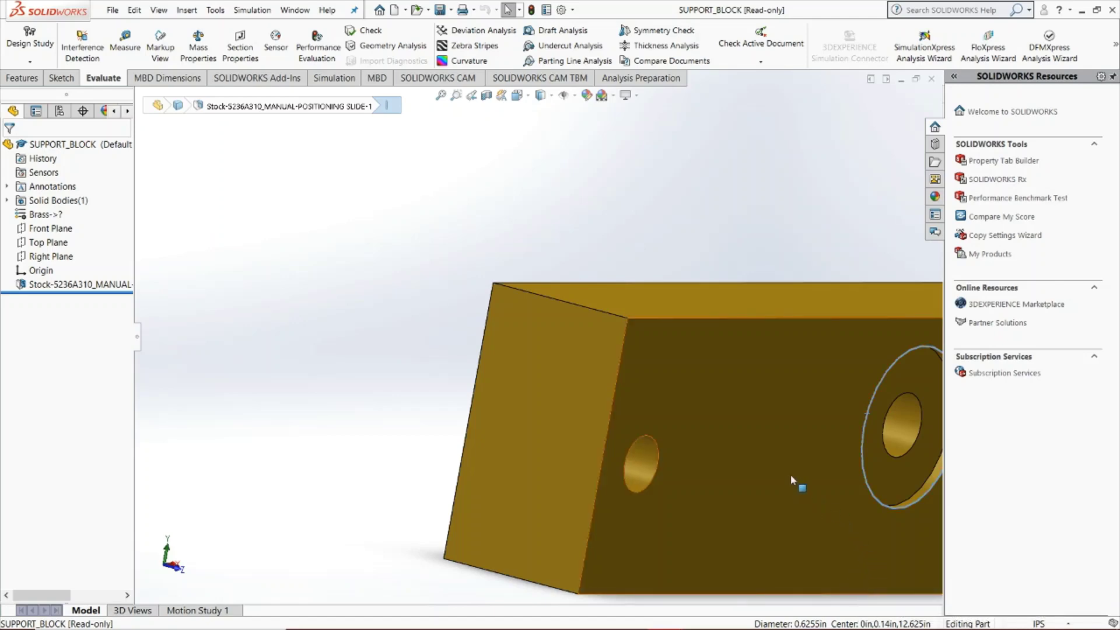
Step: Inspect the original block's long face up close, then bring SUPPORT_BLOCK_Revised forward
scroll(422, 321, up, 3)
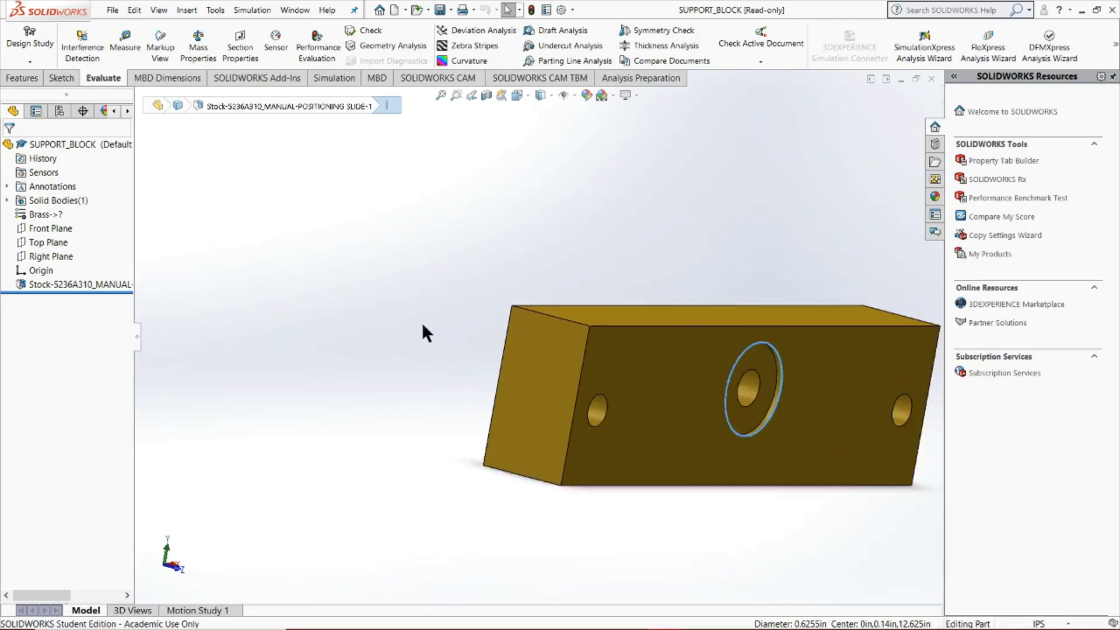
scroll(729, 320, down, 3)
scroll(256, 359, up, 2)
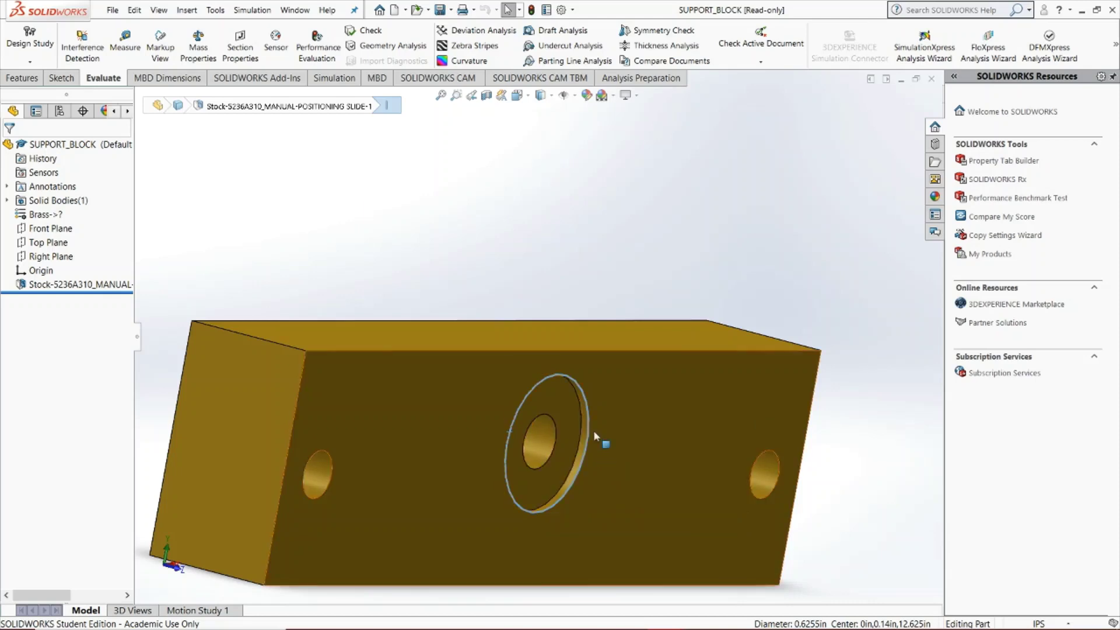
middle_drag(527, 467, 565, 340)
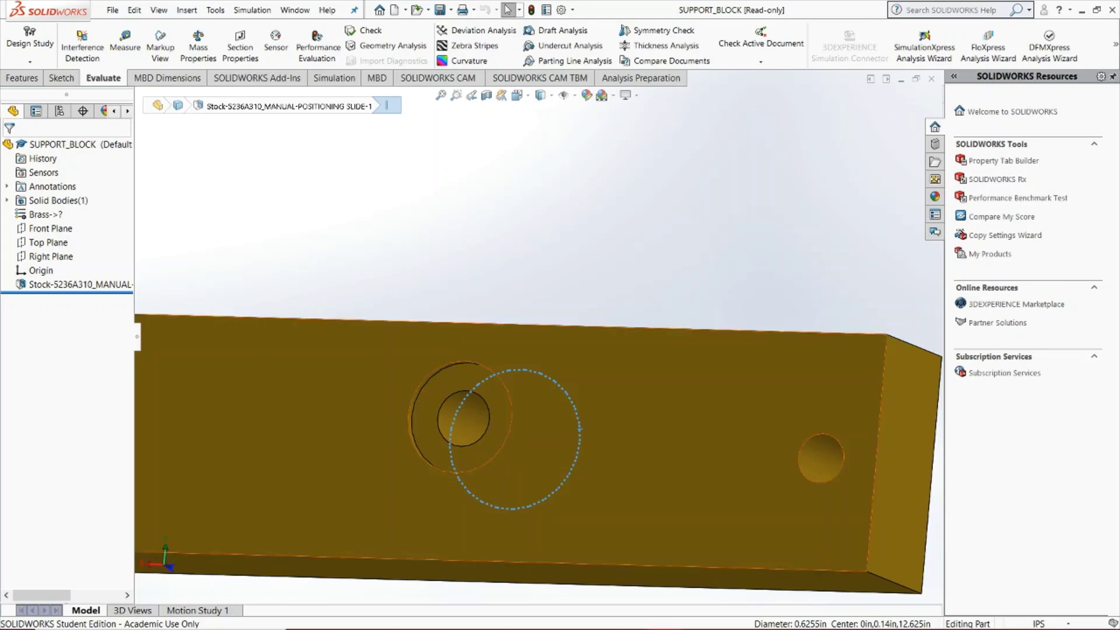
mouse_move(664, 616)
click(730, 574)
middle_drag(580, 268, 550, 313)
click(473, 355)
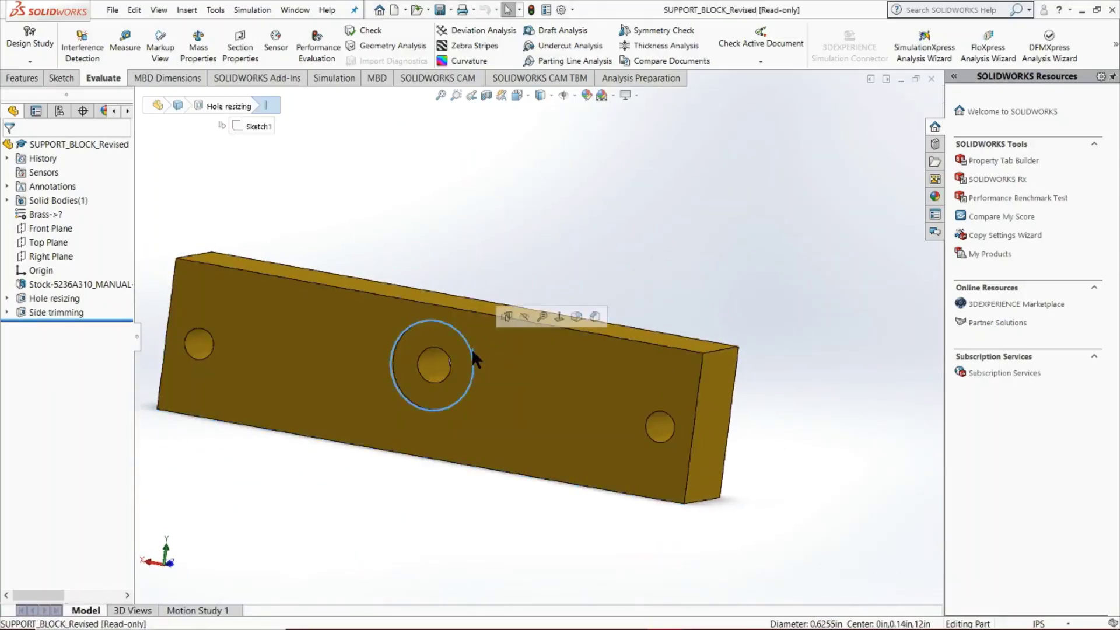
mouse_move(472, 348)
middle_down()
mouse_move(603, 218)
mouse_move(472, 327)
middle_up()
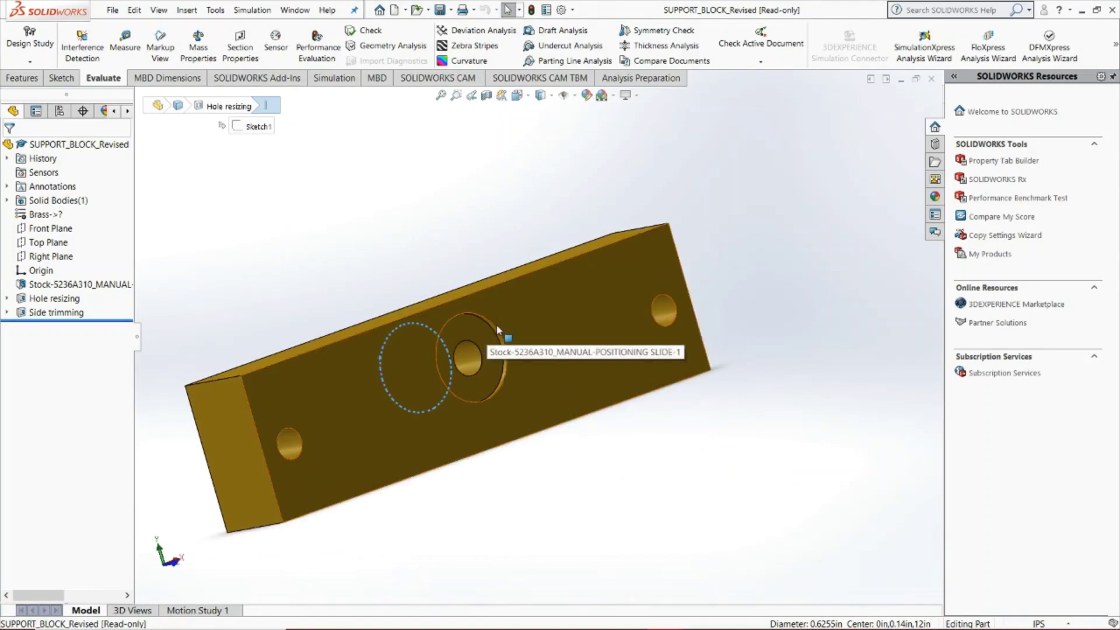
click(497, 326)
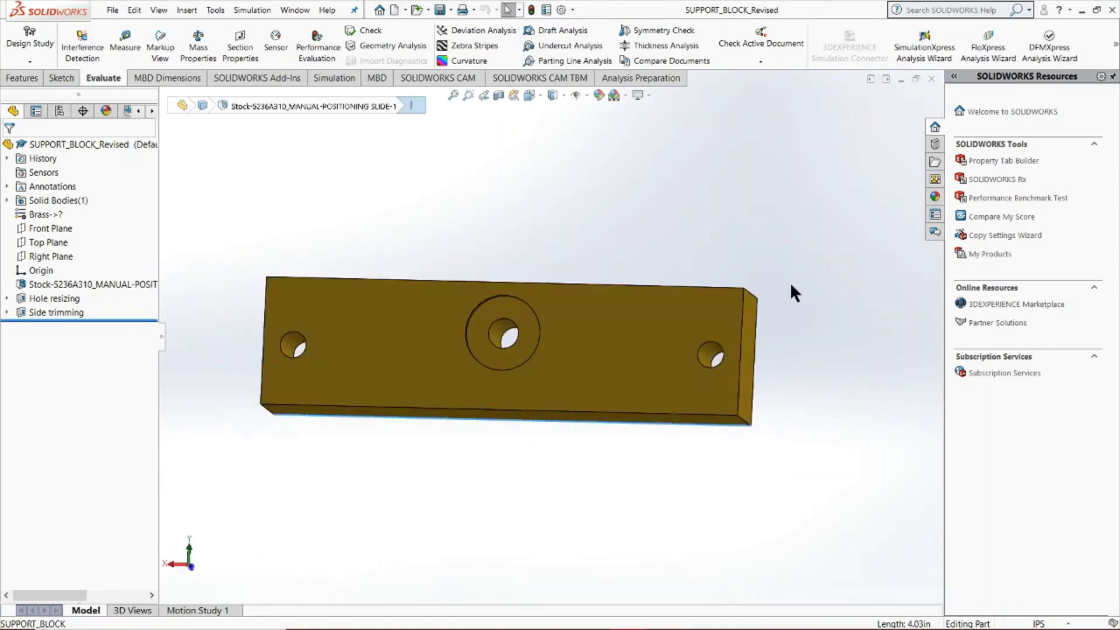
mouse_move(628, 616)
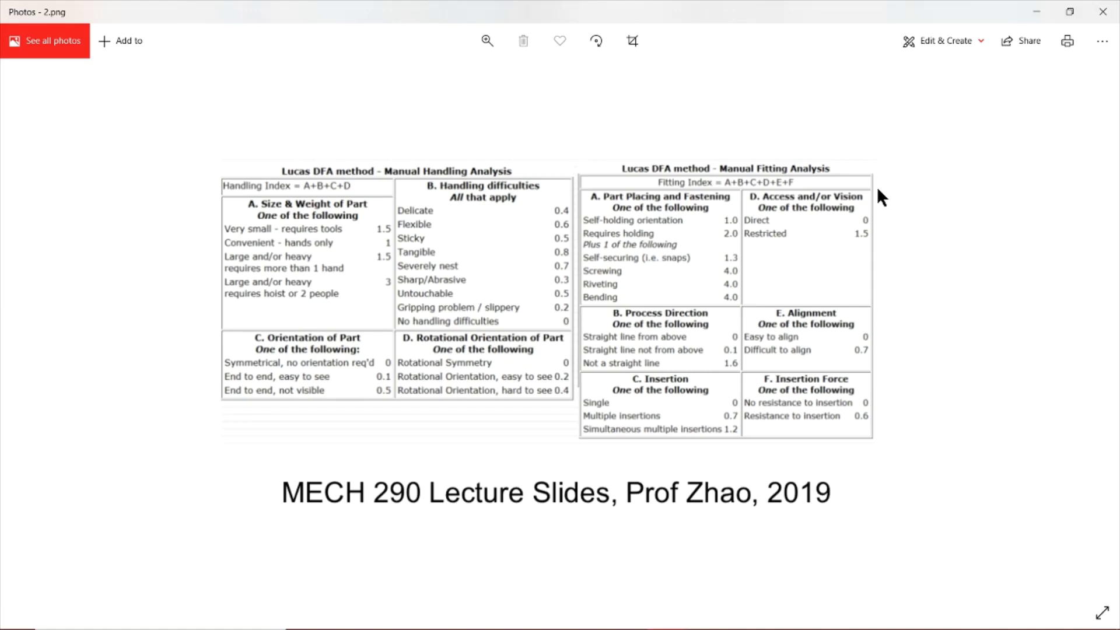
Step: Leave the Lucas DFA chart in Photos and return to the DFA_Revised assembly
mouse_move(625, 623)
click(701, 571)
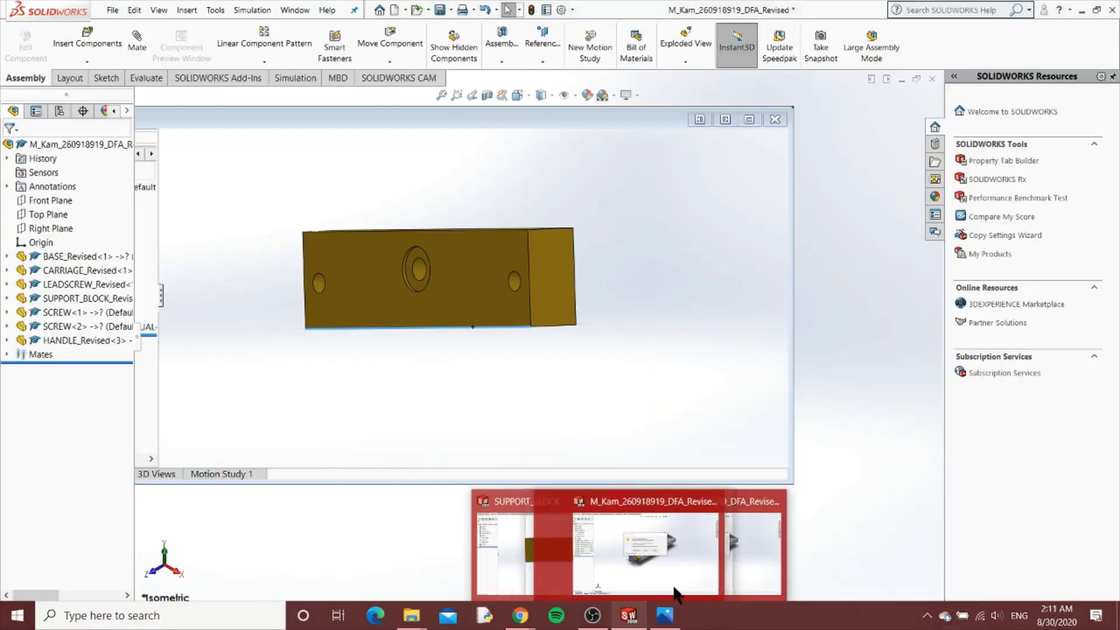
Step: Explode every revised component along the leadscrew axis in a Chain1 step and orbit to view it
click(662, 571)
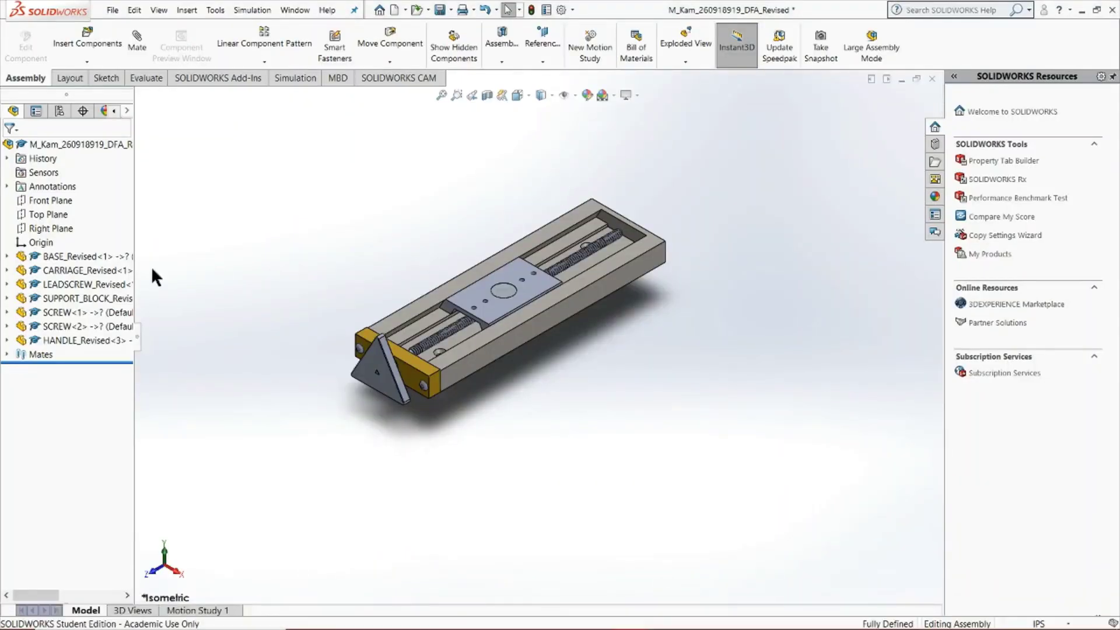
click(683, 40)
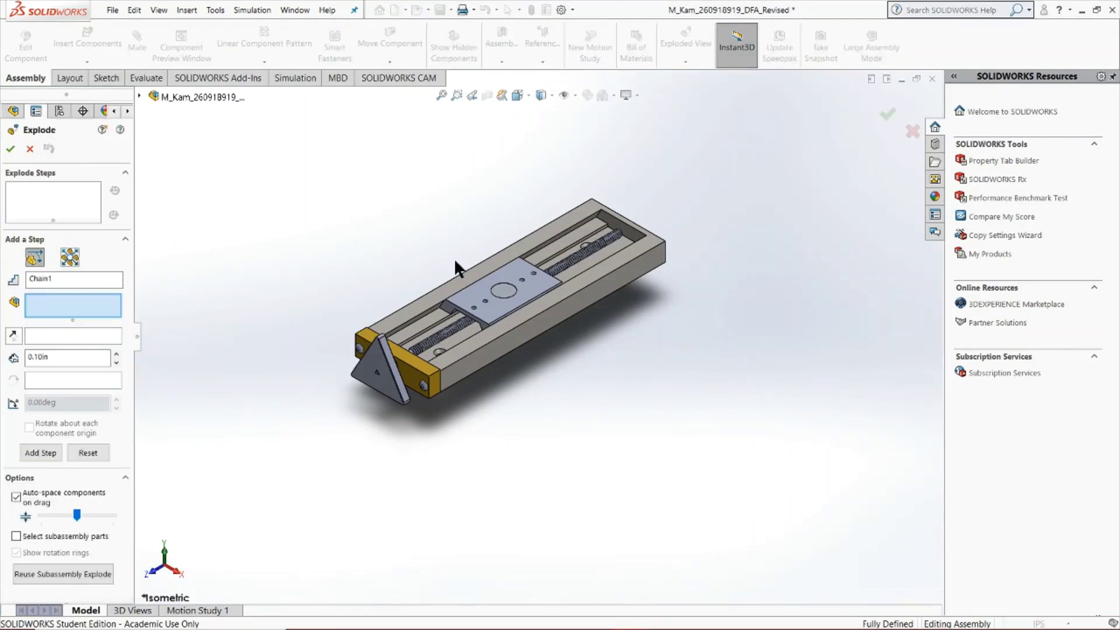
drag(298, 517, 756, 110)
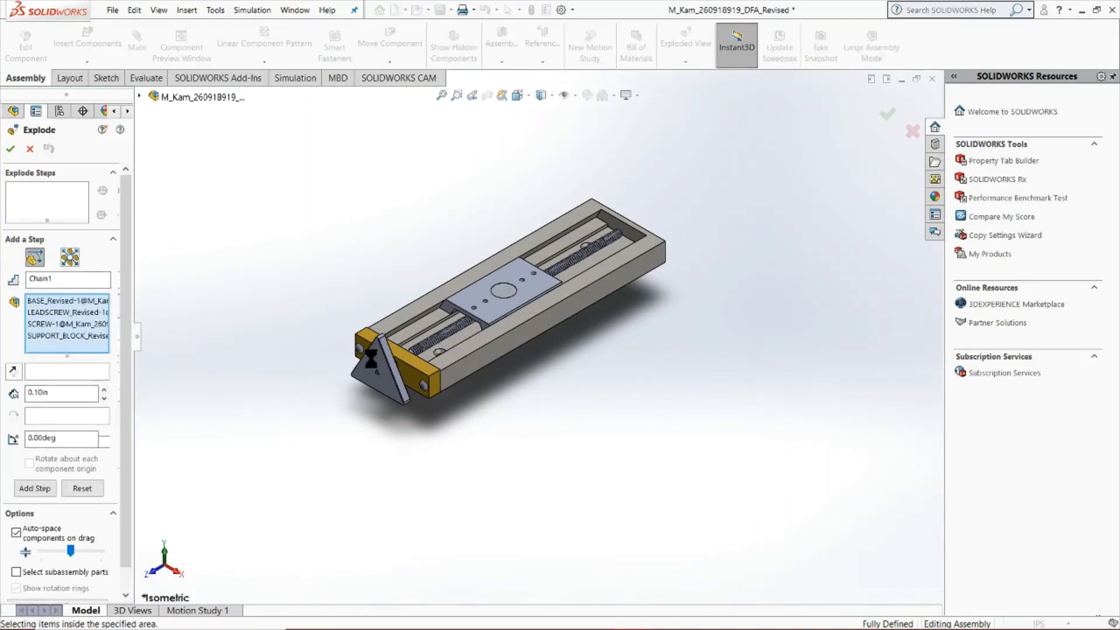
drag(429, 315, 303, 461)
click(11, 149)
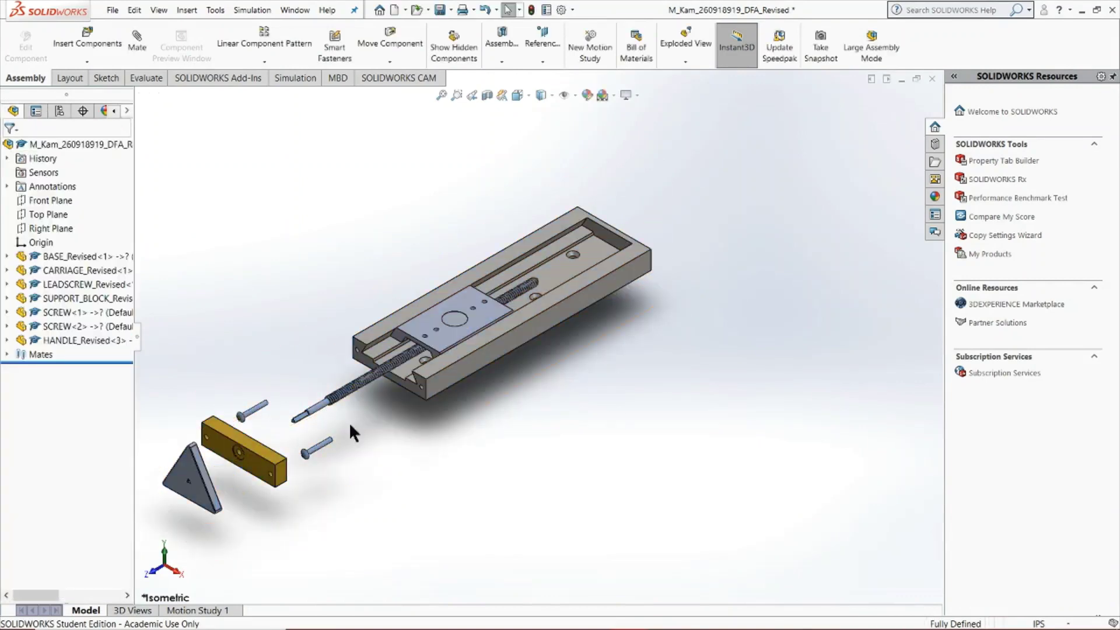
middle_drag(303, 421, 467, 288)
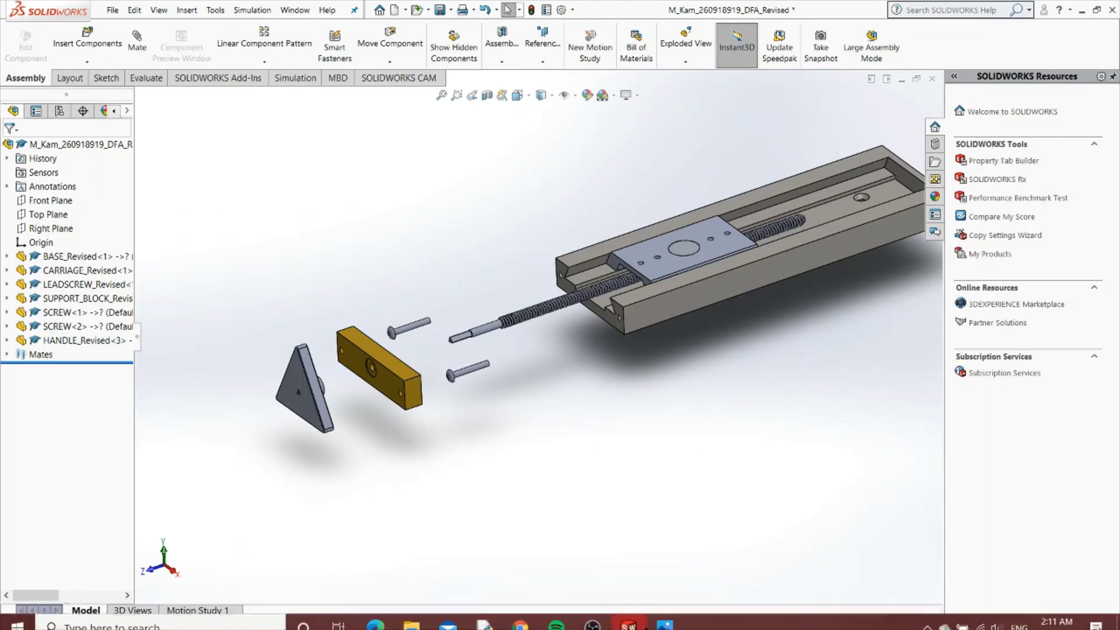
click(665, 615)
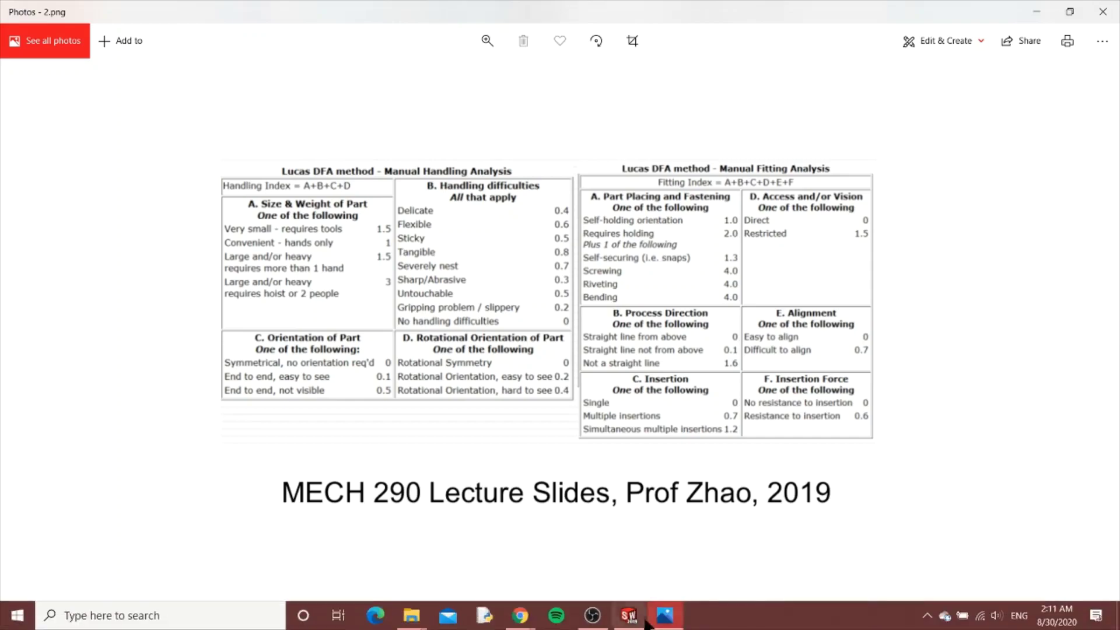
click(630, 617)
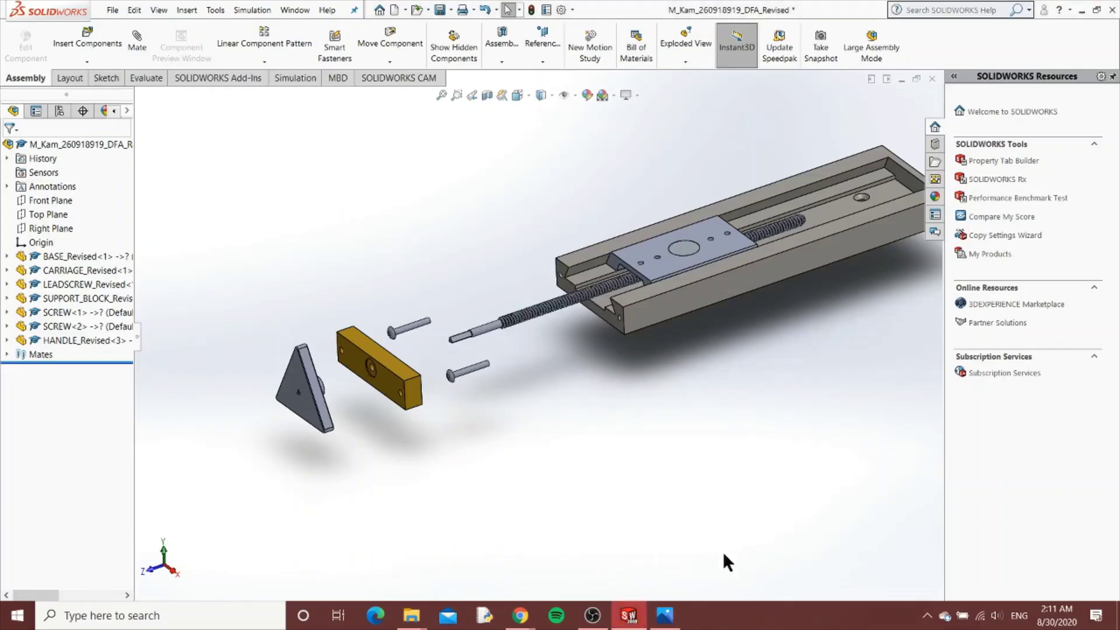
middle_drag(845, 237, 825, 320)
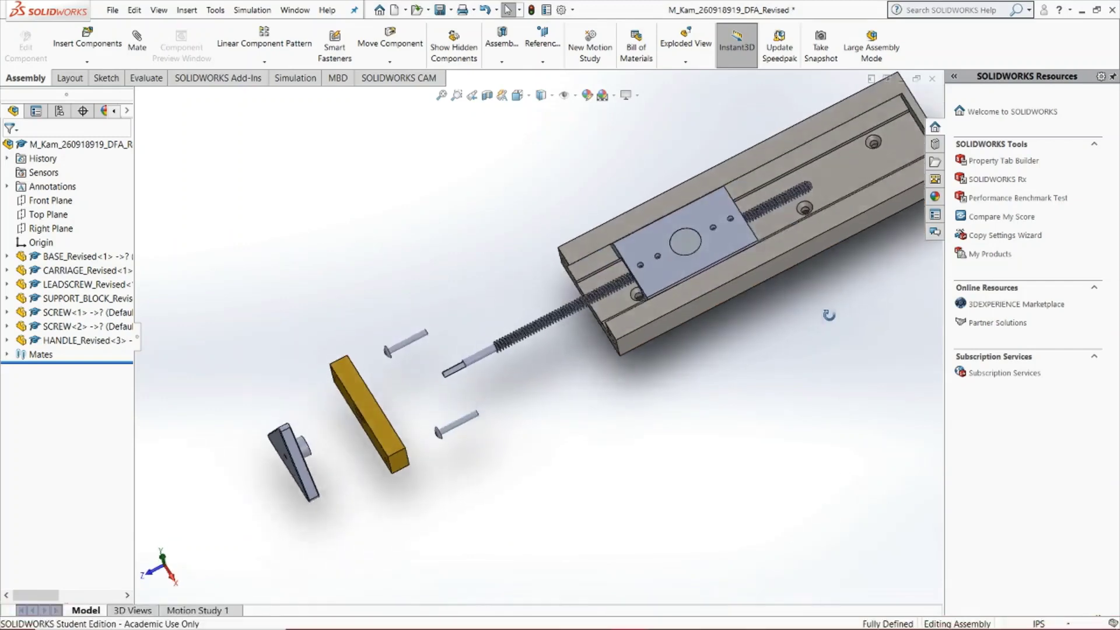
scroll(641, 268, down, 5)
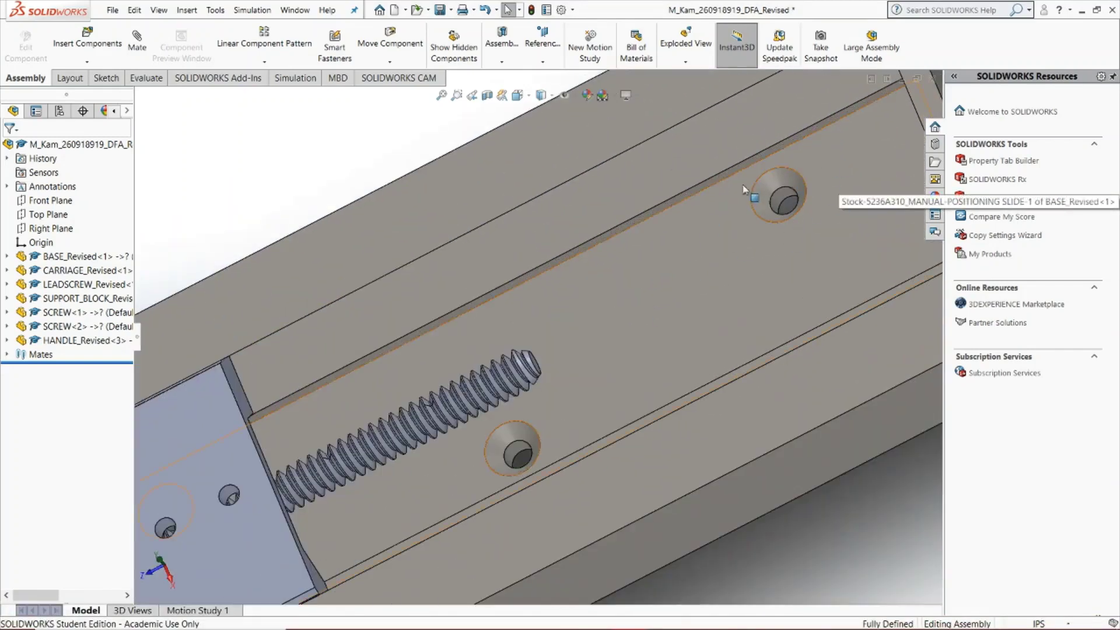
scroll(455, 484, up, 5)
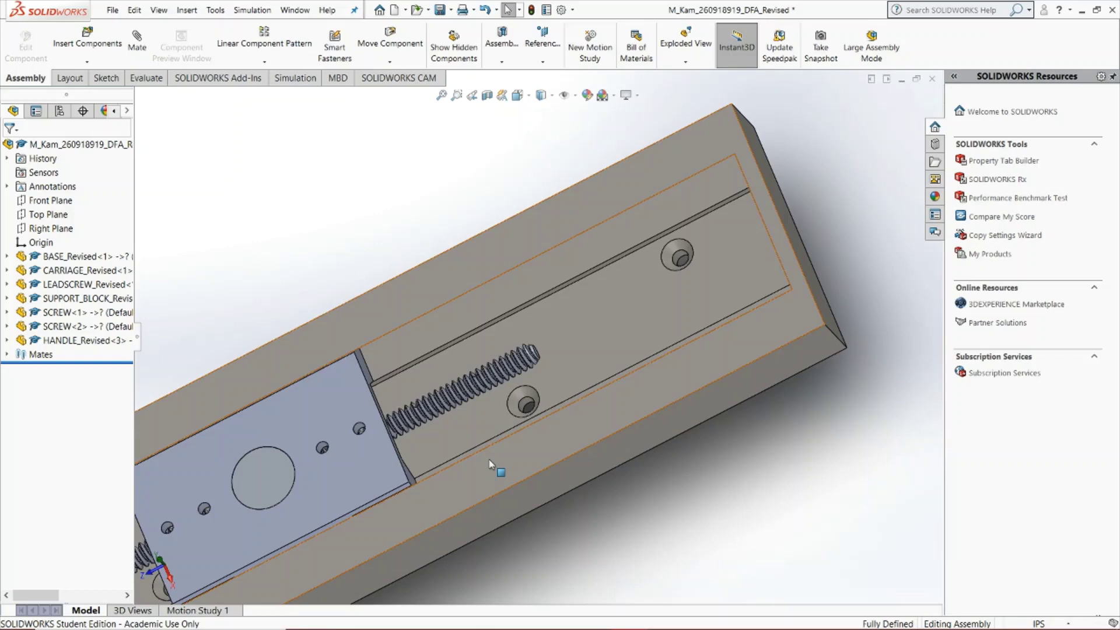
scroll(467, 433, up, 6)
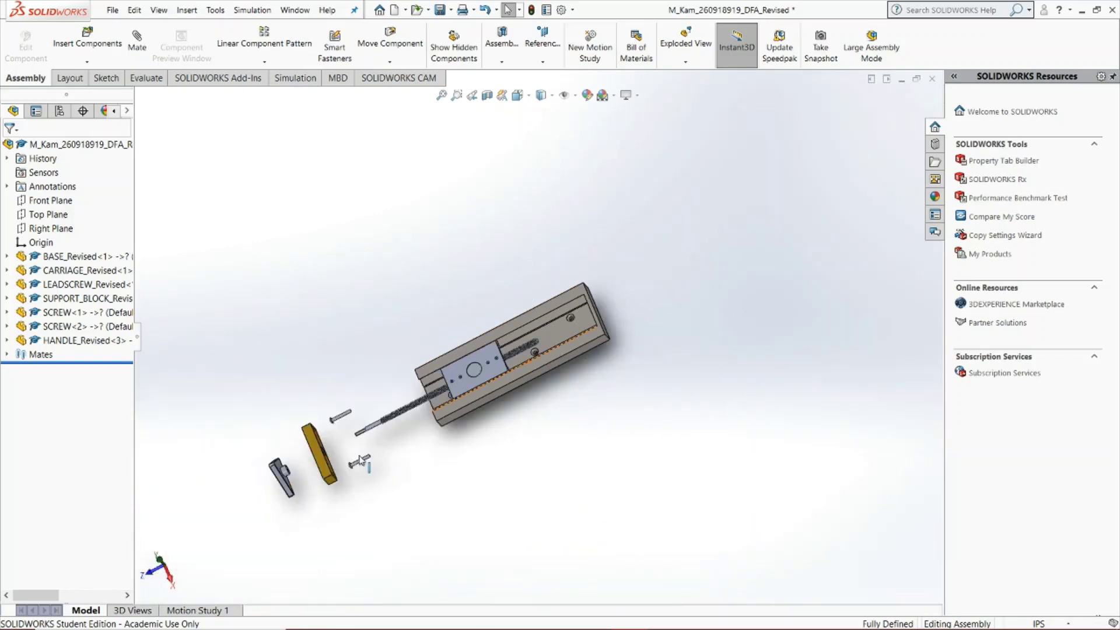
scroll(522, 379, down, 5)
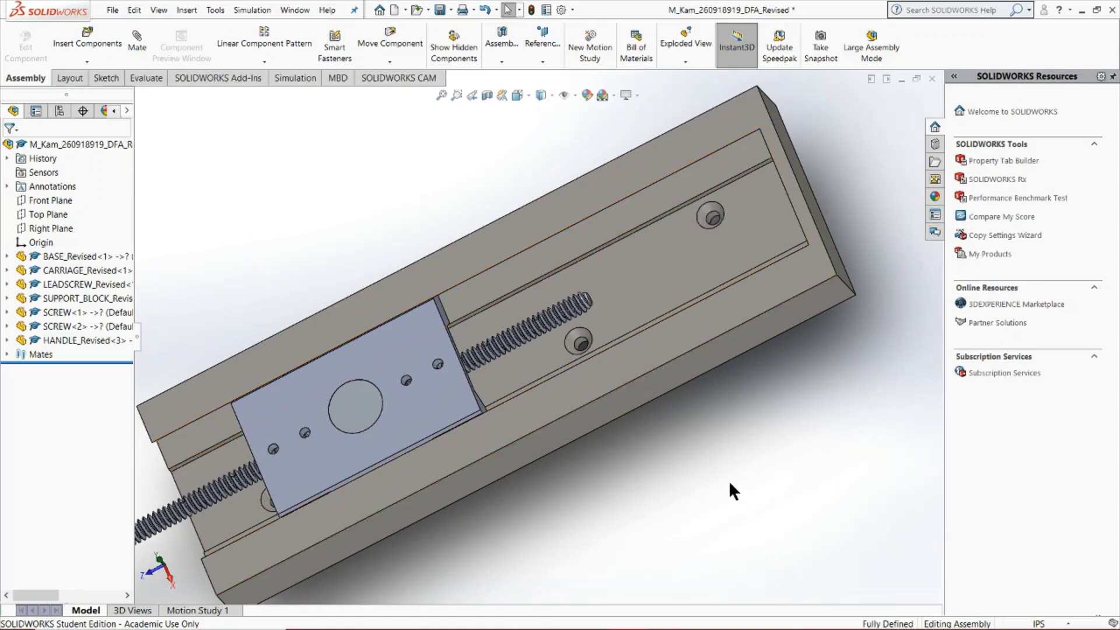
click(665, 616)
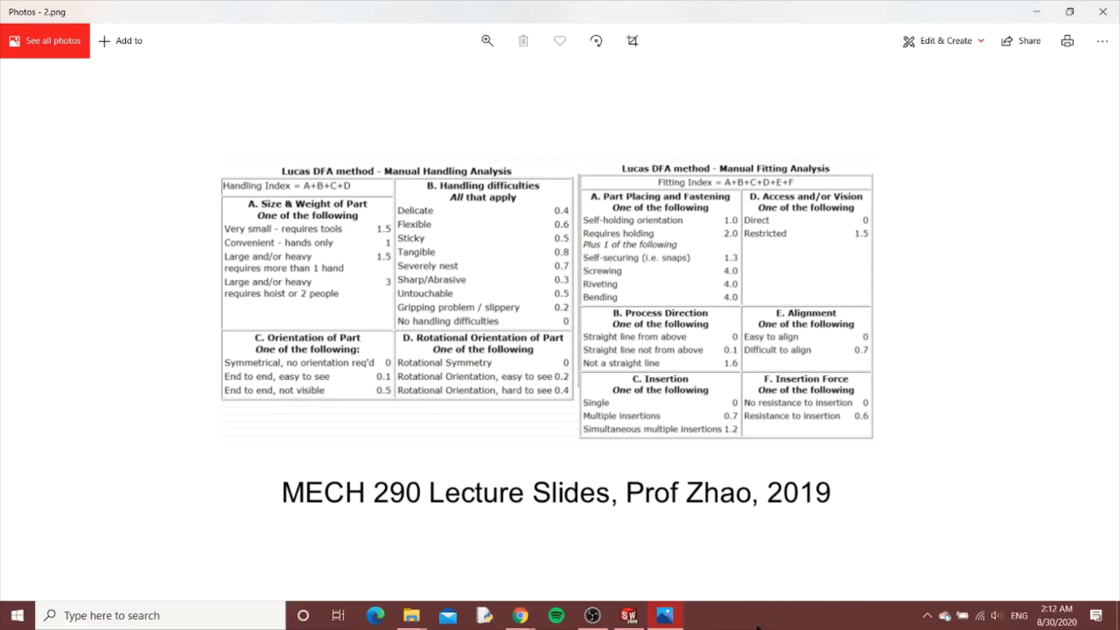
click(628, 615)
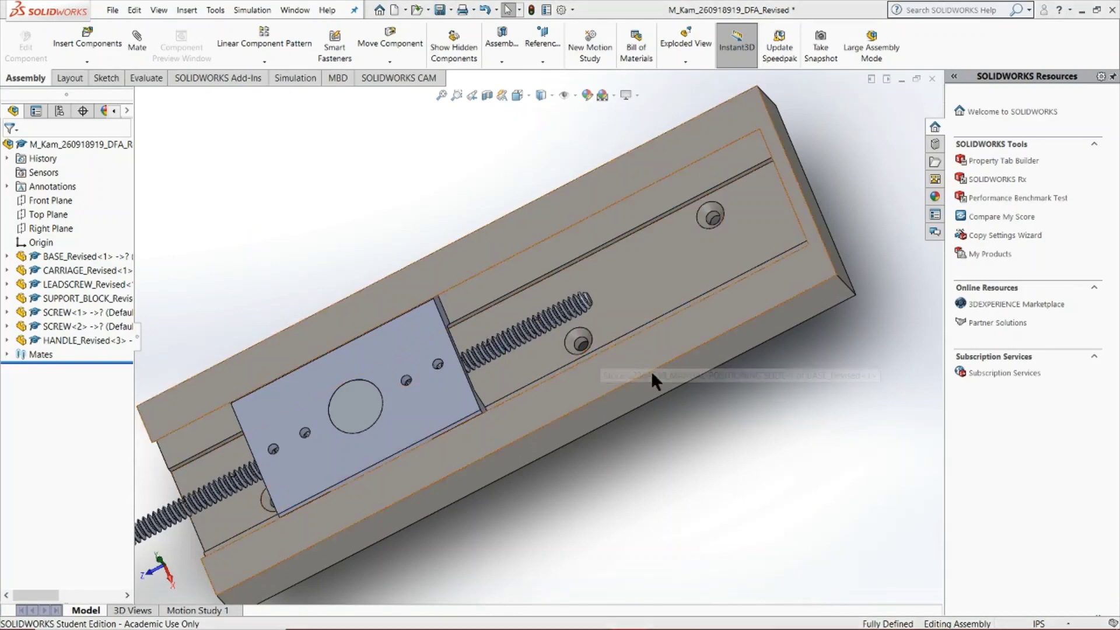
Step: Switch to Photos to show 2.png, the Lucas DFA manual handling and fitting tables
middle_drag(736, 431, 739, 415)
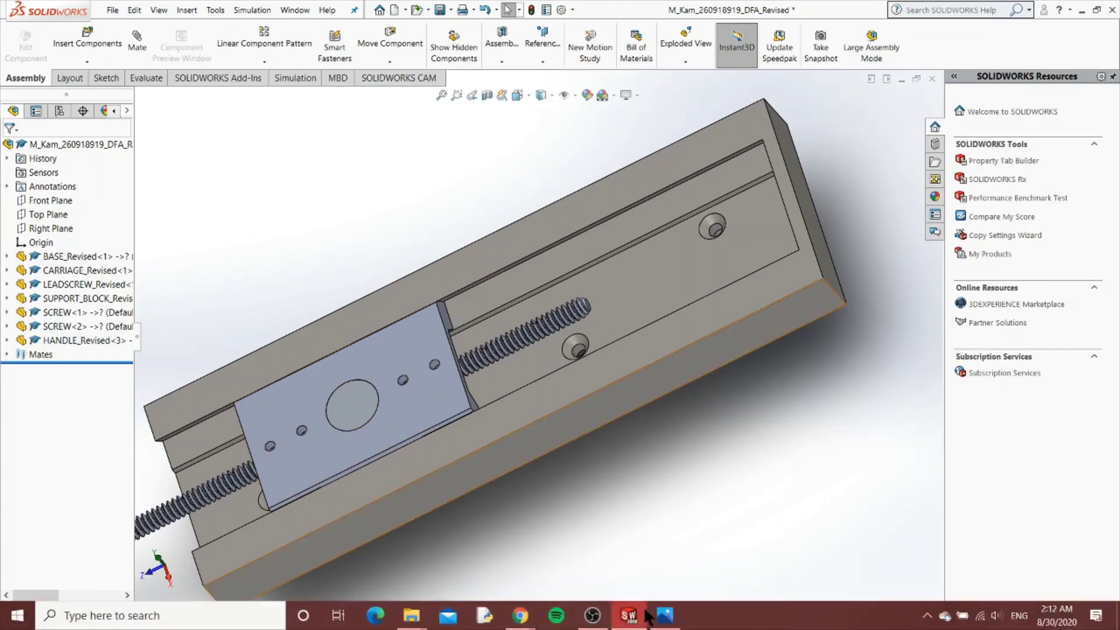
click(664, 616)
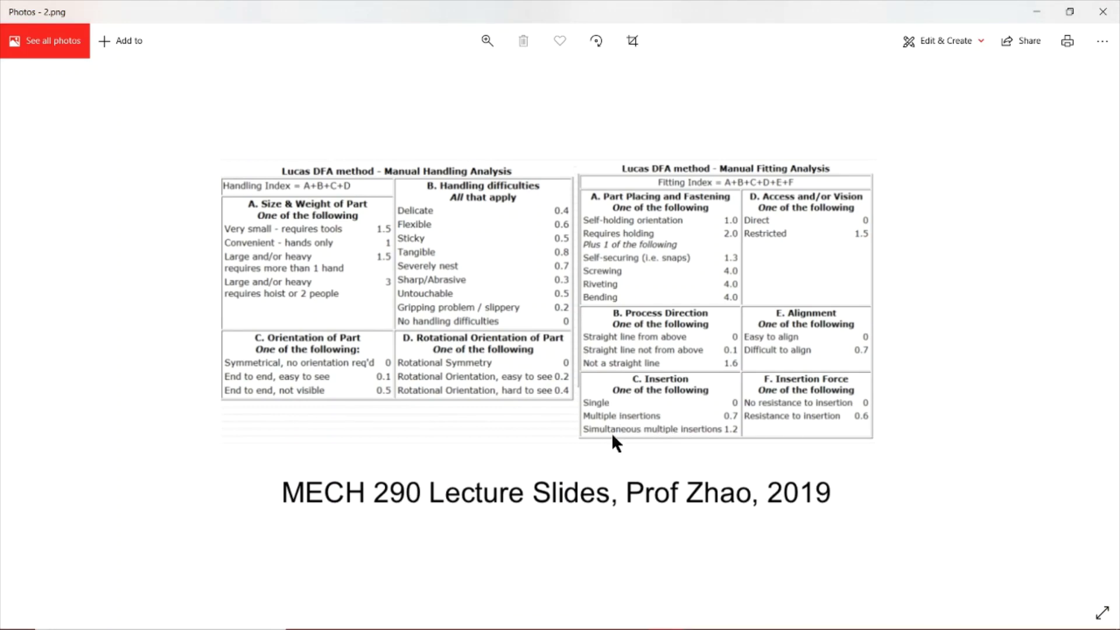
mouse_move(631, 627)
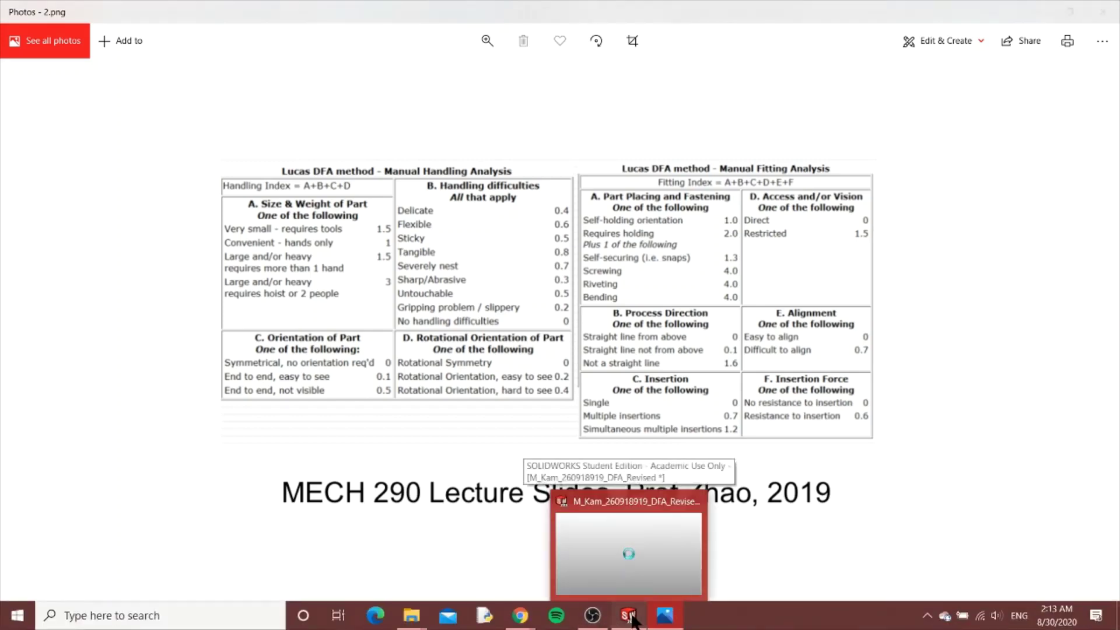
click(630, 617)
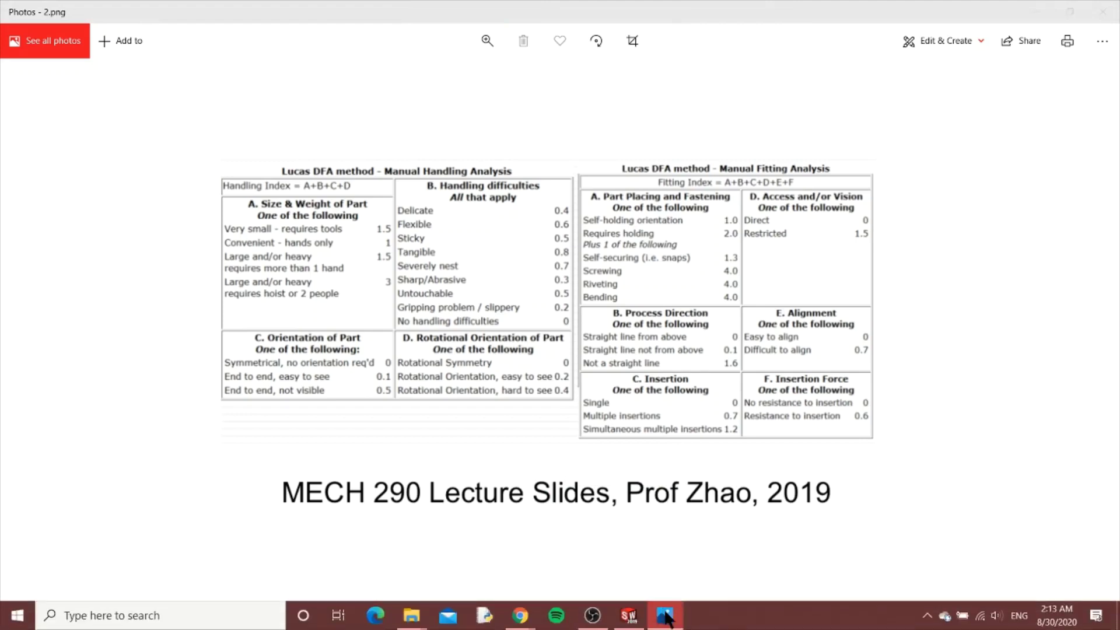
mouse_move(644, 623)
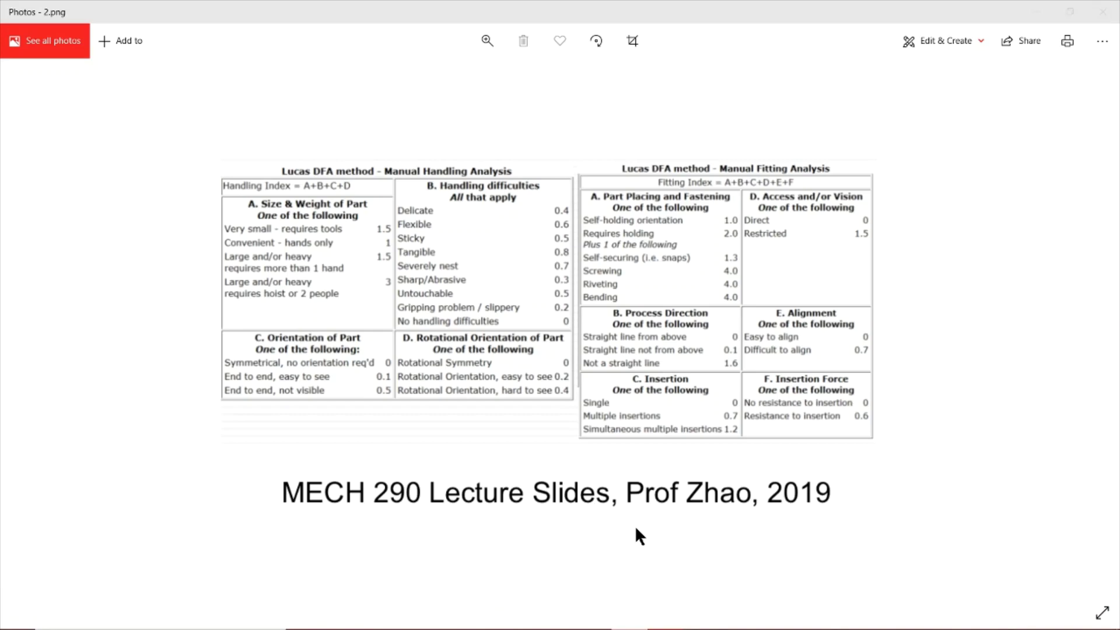
Step: Return to SOLIDWORKS and zoom to fit the exploded handle, support block, screws and leadscrew
key(alt+Tab)
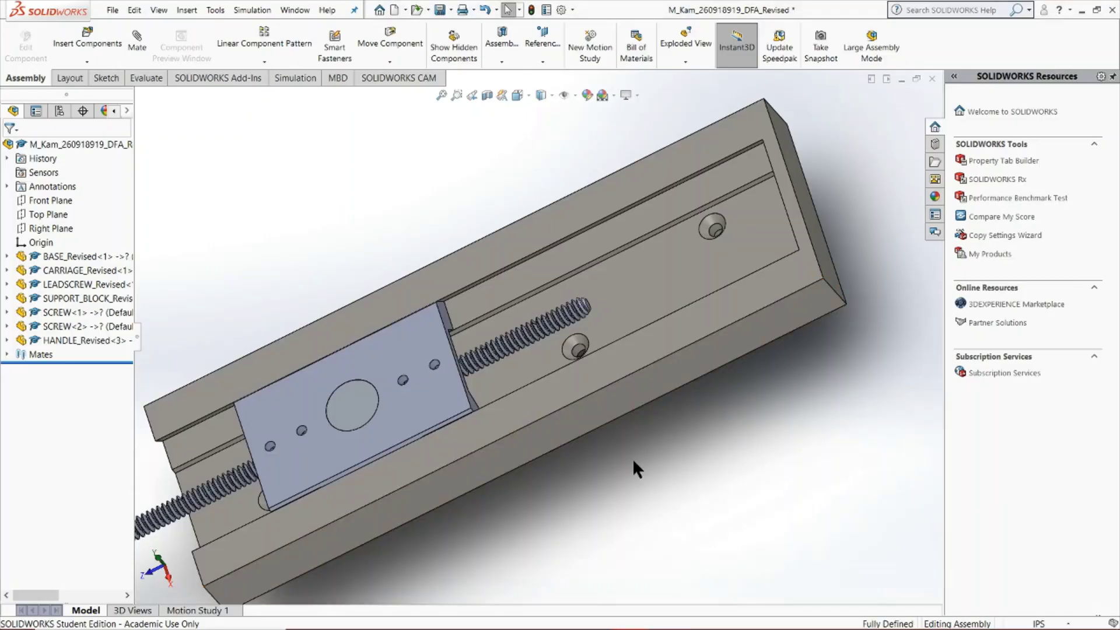
scroll(449, 307, up, 5)
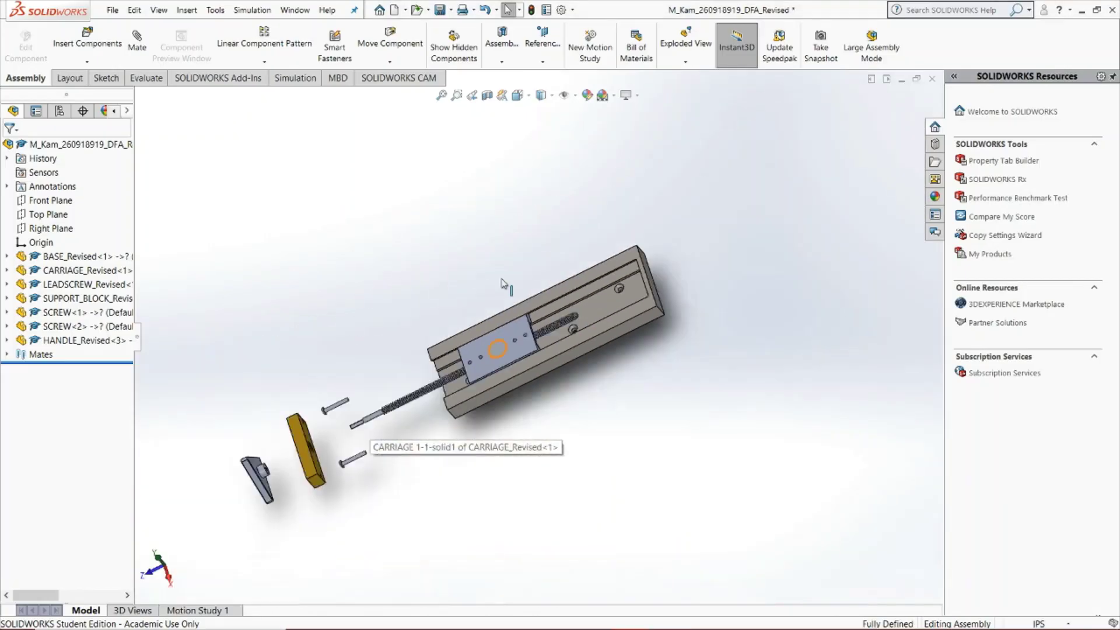
middle_drag(450, 307, 642, 350)
mouse_move(350, 508)
mouse_down()
mouse_move(315, 516)
mouse_move(322, 535)
mouse_move(350, 508)
mouse_up()
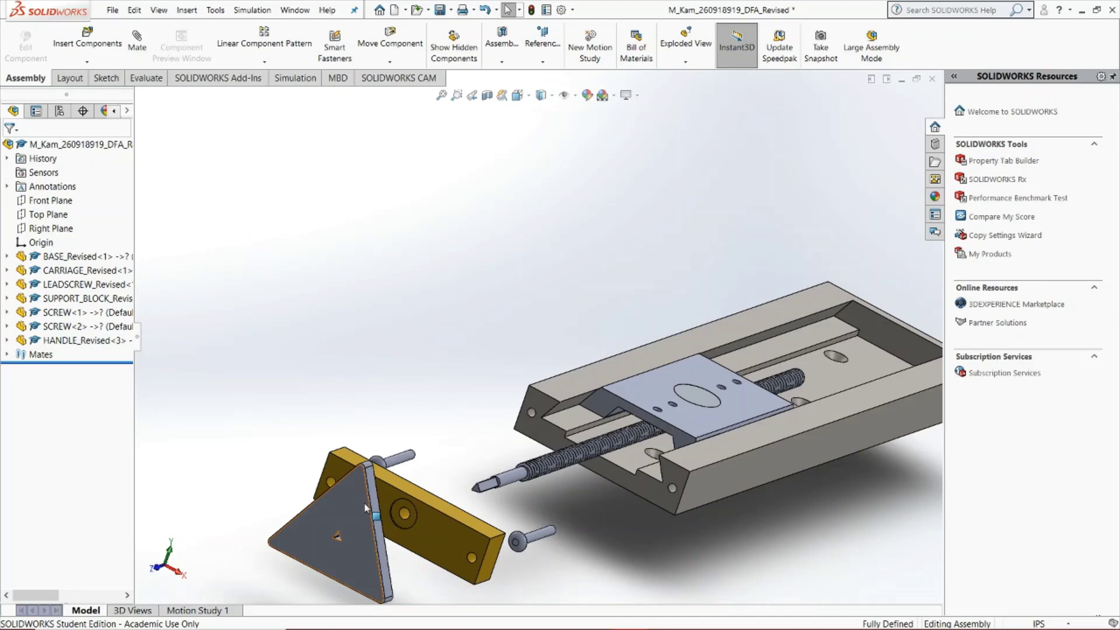
key(f)
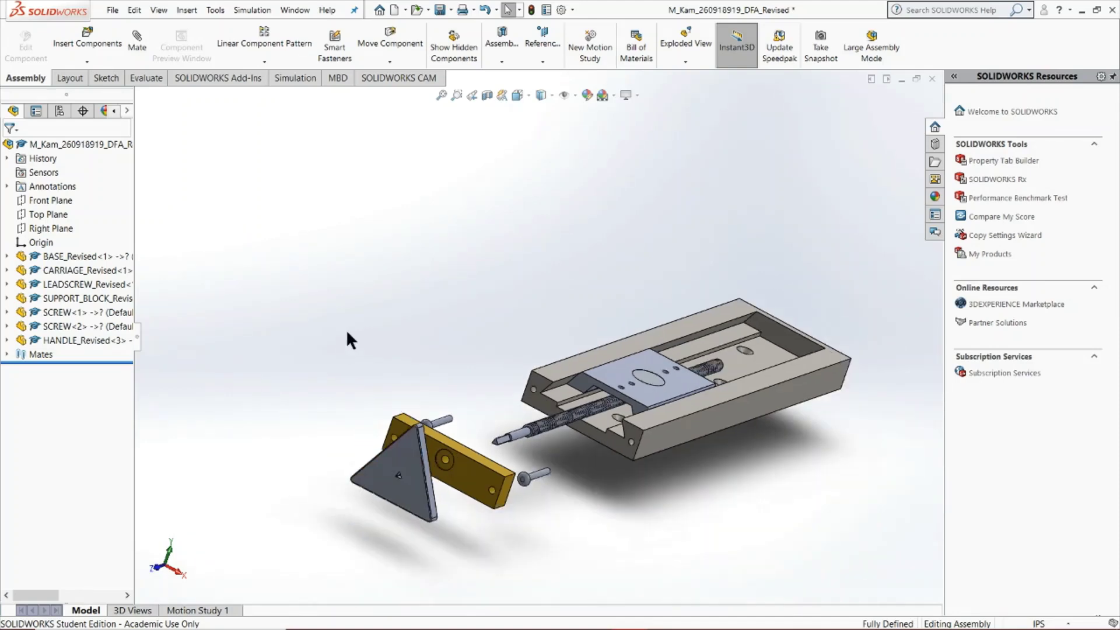